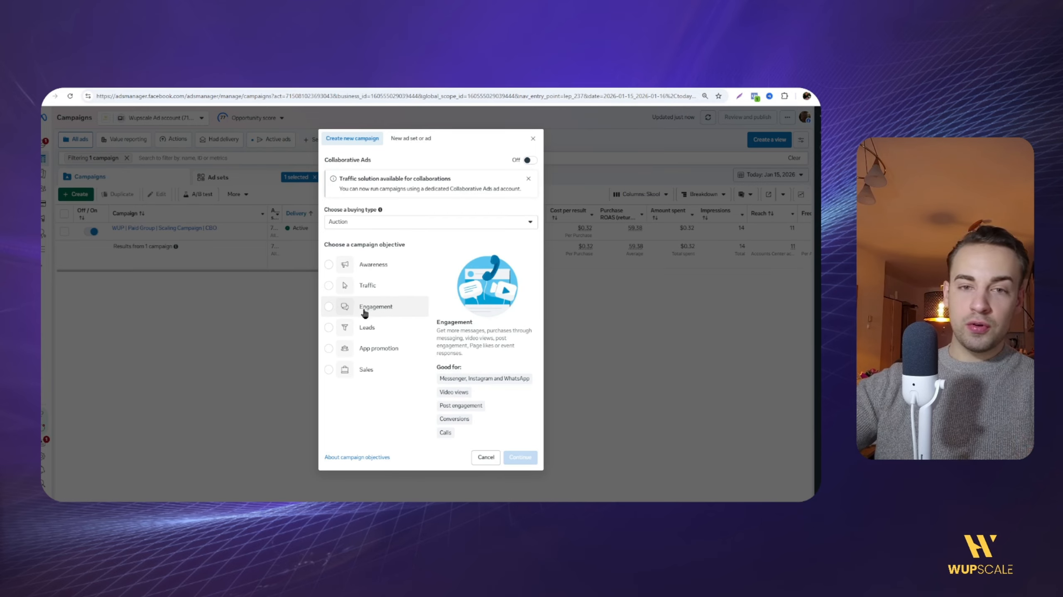
Step: Create a new auction campaign with the Sales objective
{"action": "mouse_move", "coordinate": [377, 375]}
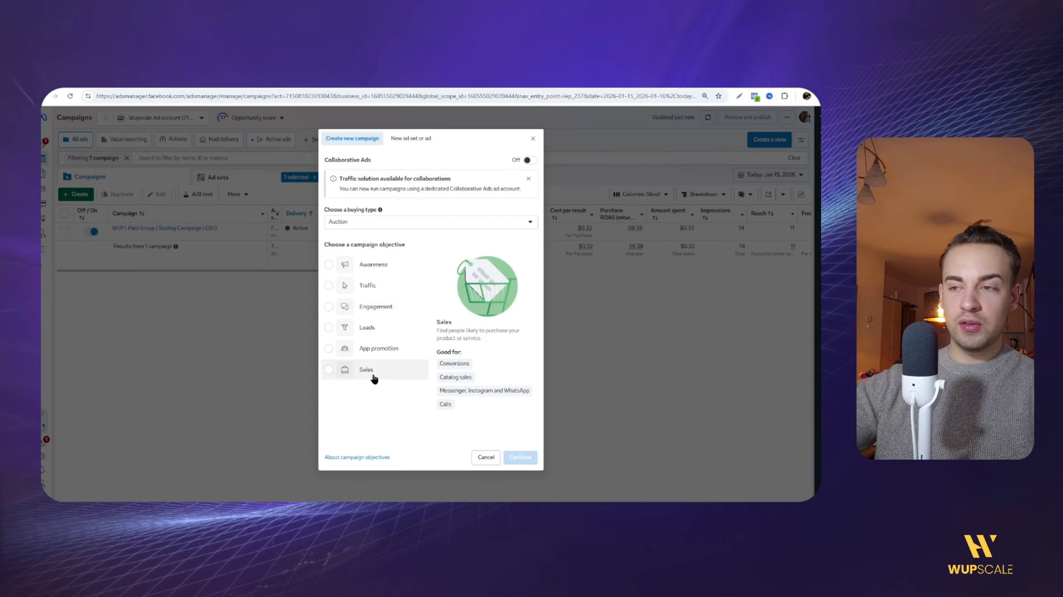
{"action": "left_click", "coordinate": [371, 376]}
{"action": "left_click", "coordinate": [519, 435]}
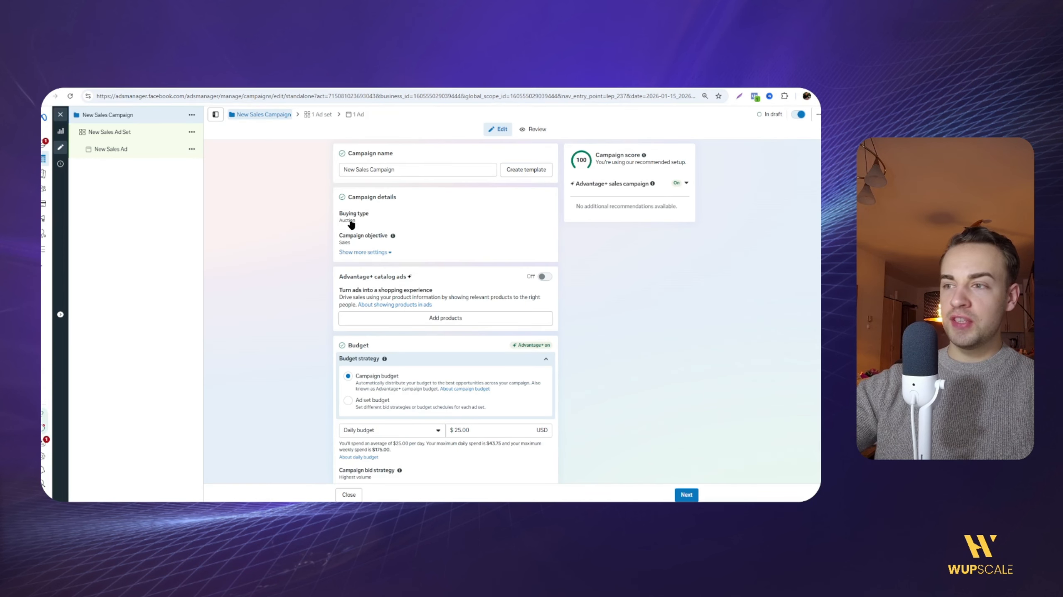
Step: Rename the campaign as "WUP | Paid Group | Creative Testing Campaign | ABO"
{"action": "left_click", "coordinate": [353, 173]}
{"action": "key", "text": "ctrl+a"}
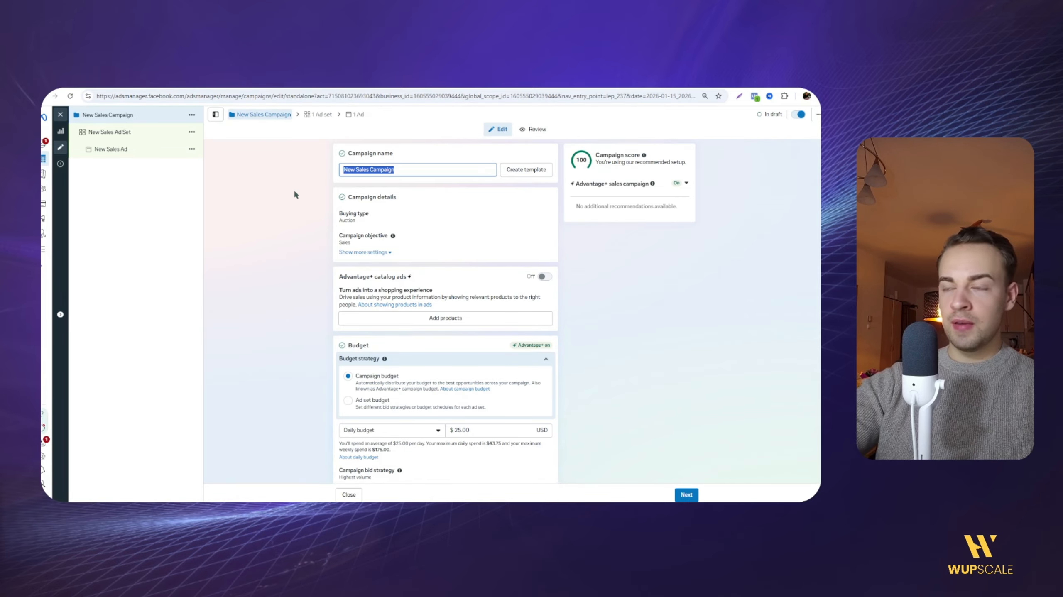
{"action": "type", "text": "WUP |"}
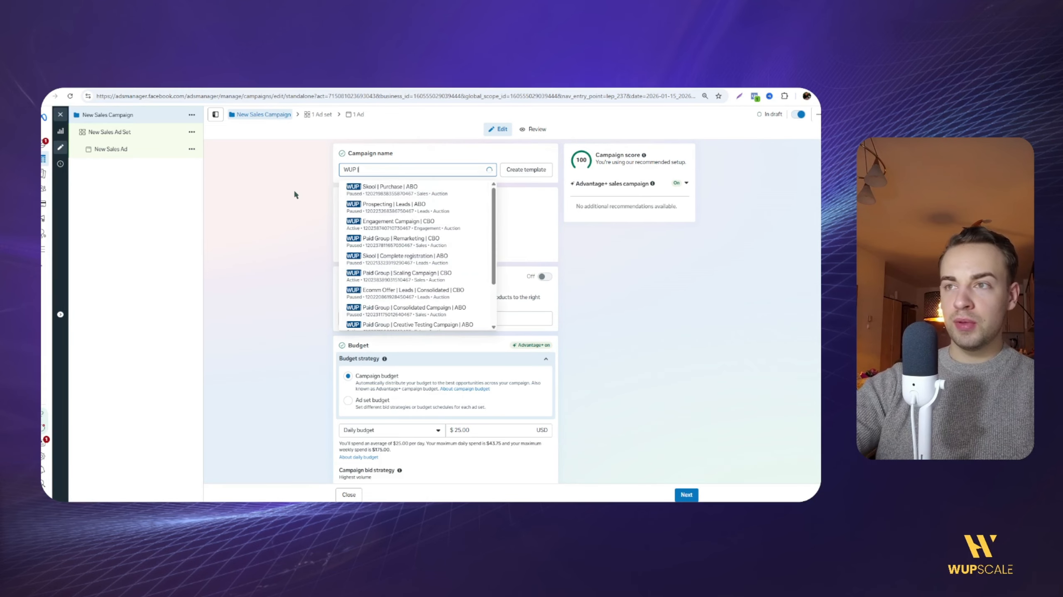
{"action": "type", "text": " Paid Group |"}
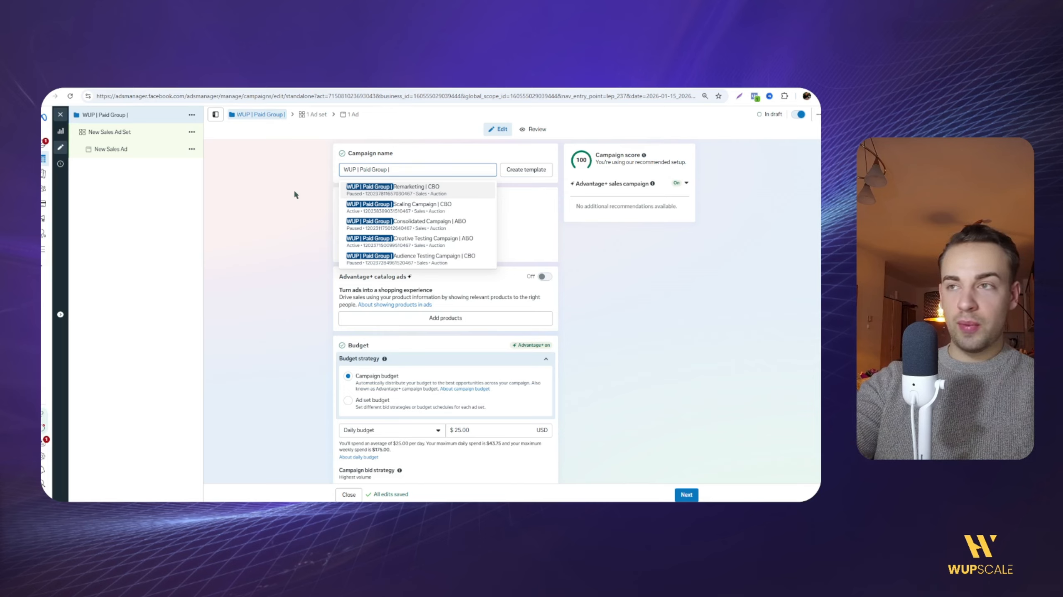
{"action": "type", "text": "Crea"}
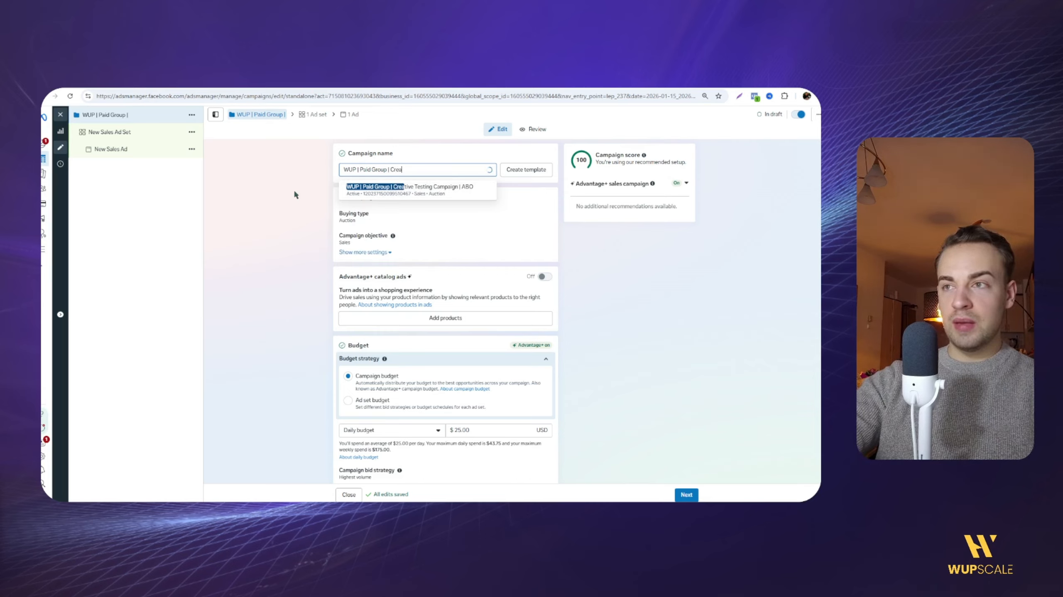
{"action": "type", "text": "tive Testing Cam"}
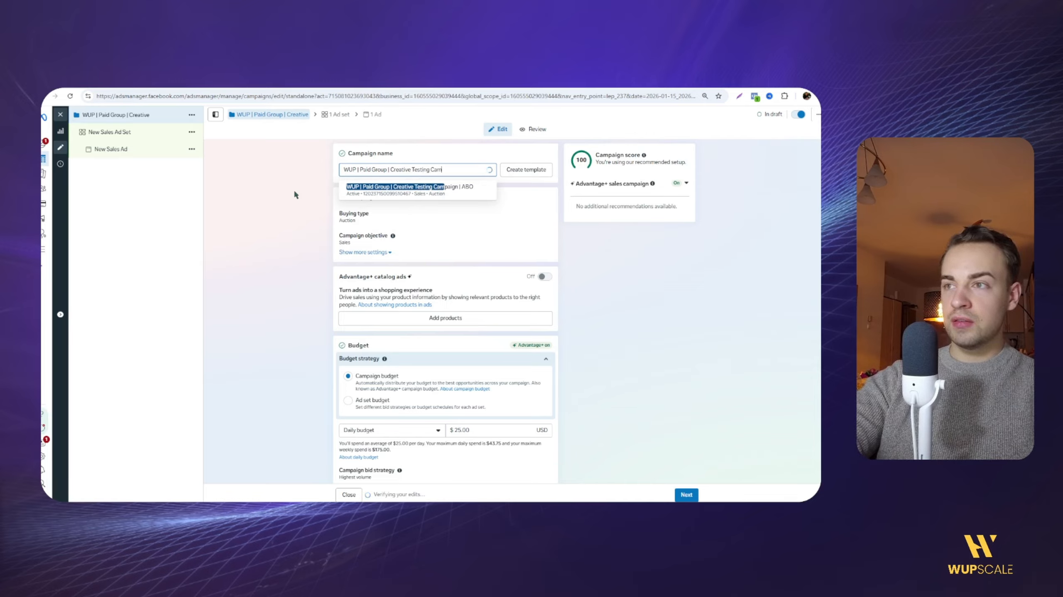
{"action": "type", "text": "paign | A"}
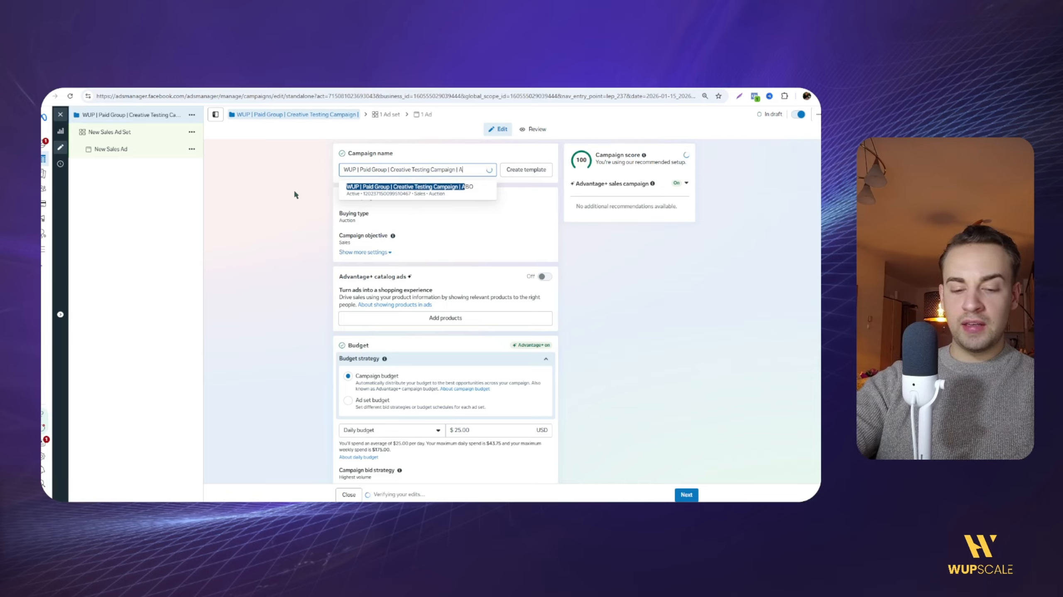
{"action": "type", "text": "BO"}
{"action": "key", "text": "Return"}
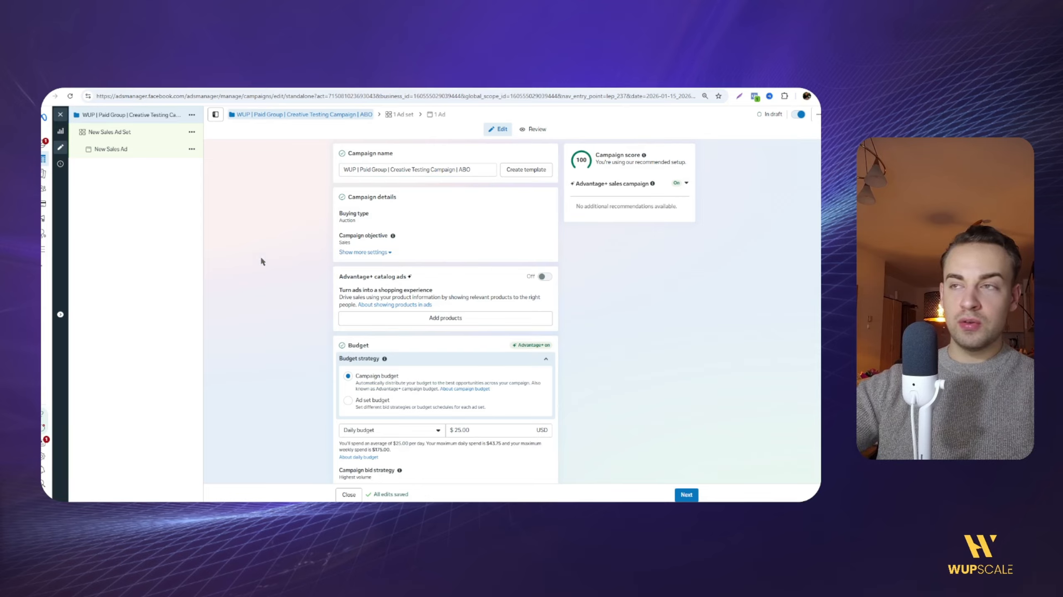
Step: Use an ad set budget without sharing it with other ad sets, and continue to the ad set settings
{"action": "left_click", "coordinate": [348, 400]}
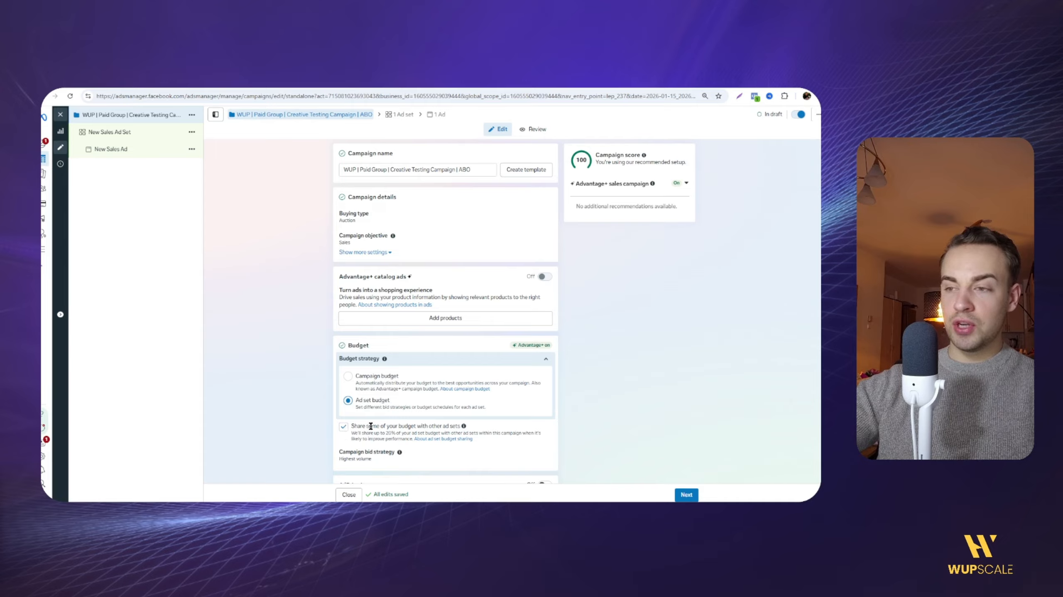
{"action": "left_click", "coordinate": [344, 427]}
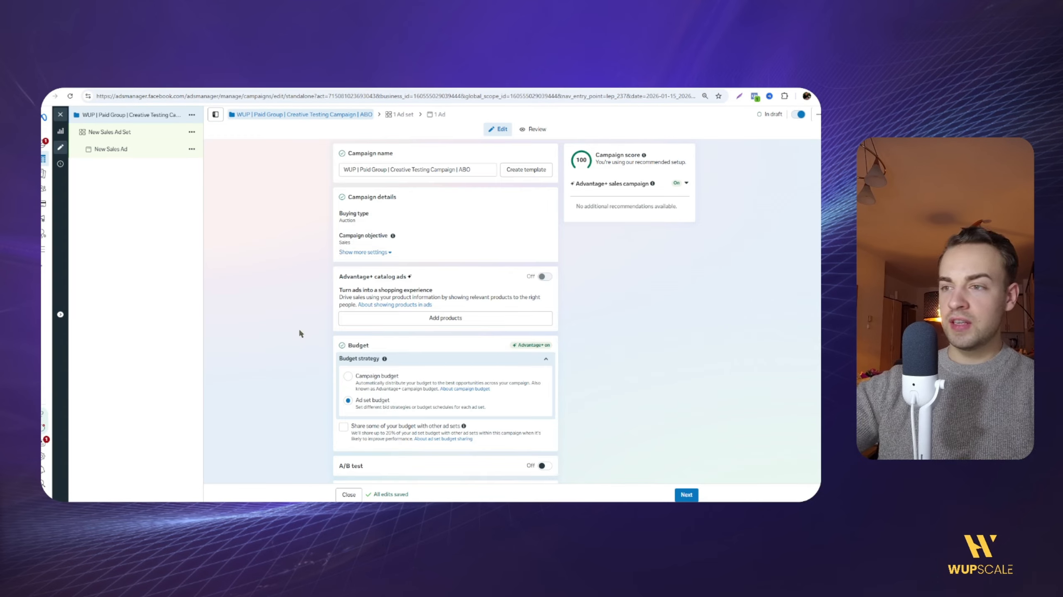
{"action": "scroll", "coordinate": [300, 334], "scroll_direction": "down", "scroll_amount": 4}
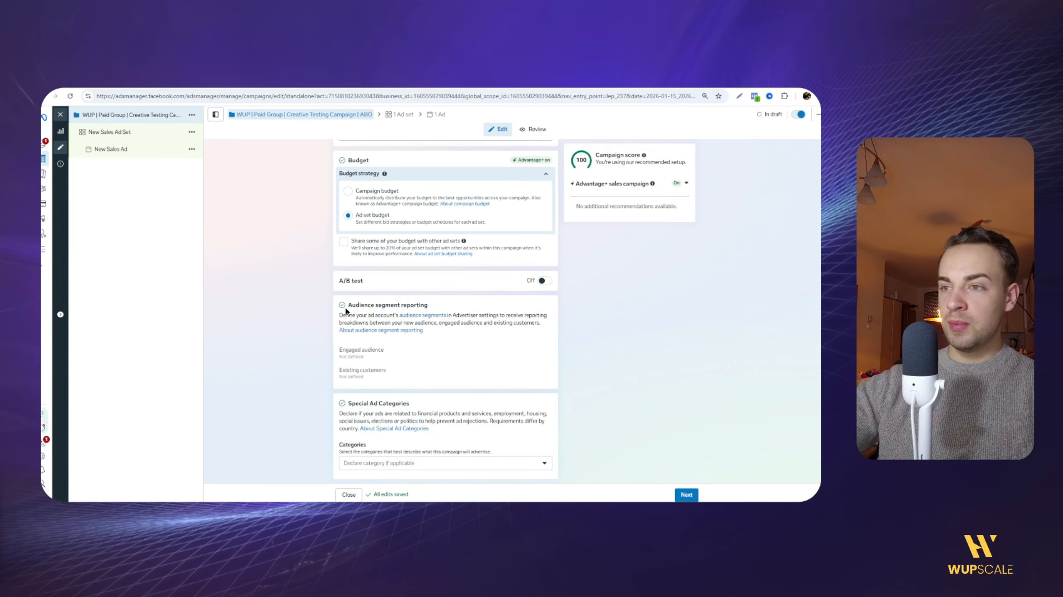
{"action": "scroll", "coordinate": [377, 387], "scroll_direction": "down", "scroll_amount": 1}
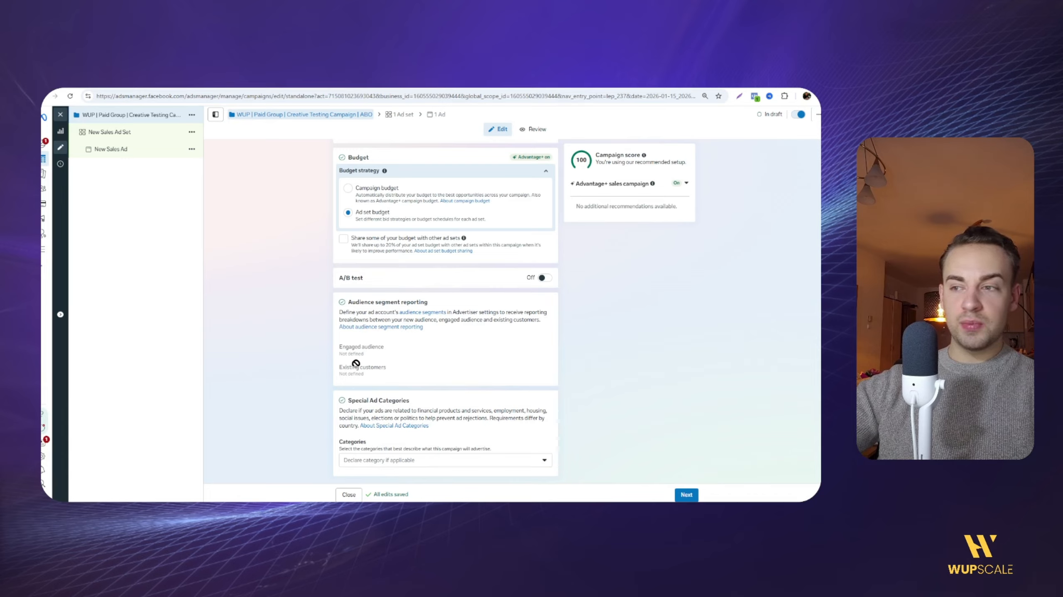
{"action": "scroll", "coordinate": [335, 367], "scroll_direction": "up", "scroll_amount": 5}
{"action": "left_click", "coordinate": [686, 495]}
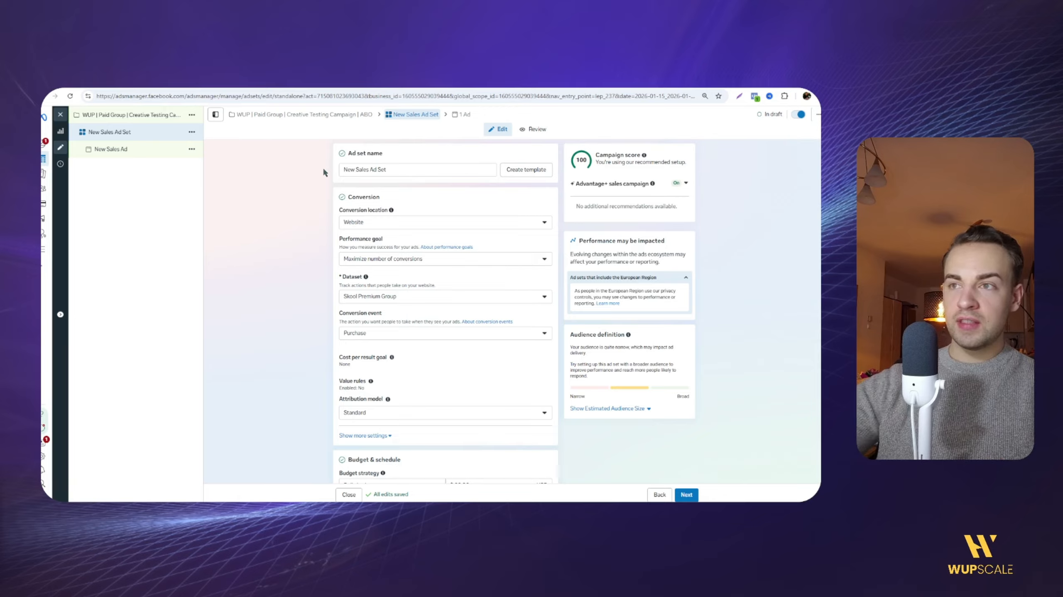
Step: Rename the ad set as "2026 W3 | Copy Test | BROAD | Advantage+ | FB+IG"
{"action": "triple_click", "coordinate": [369, 169]}
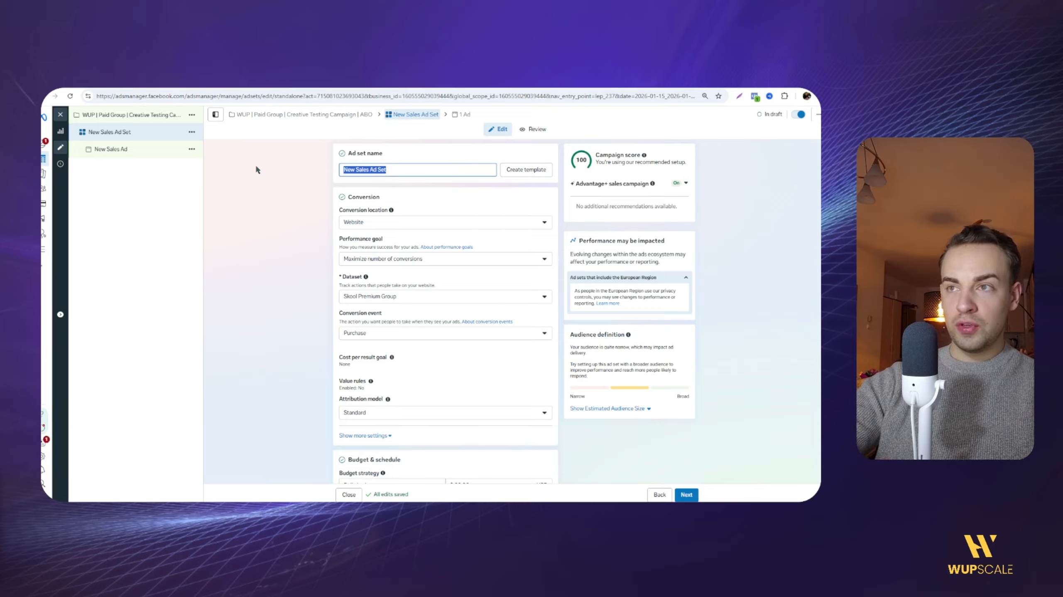
{"action": "type", "text": "2026"}
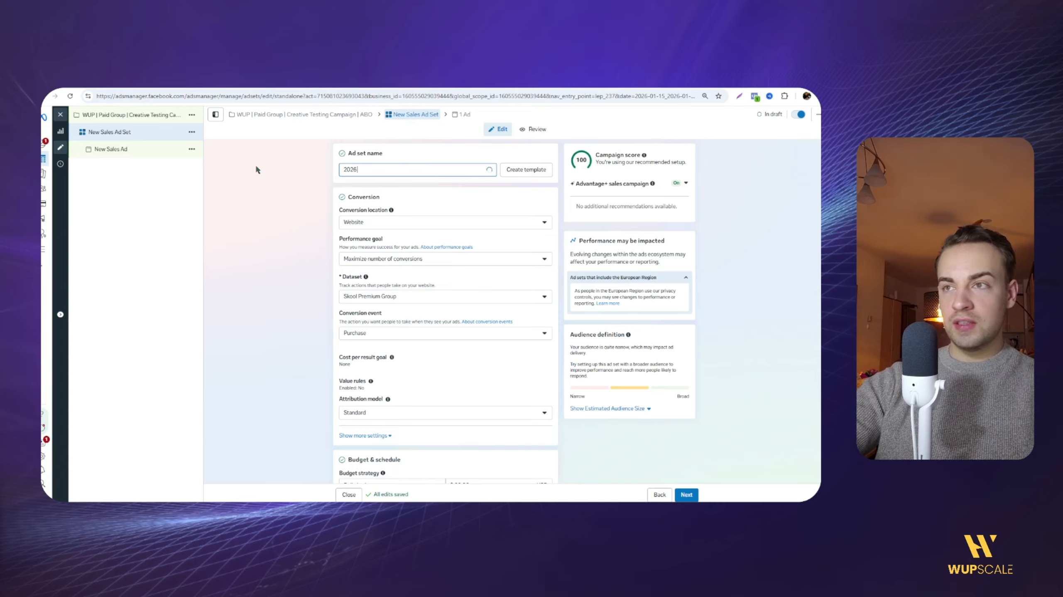
{"action": "type", "text": " W3 | Copy Test |"}
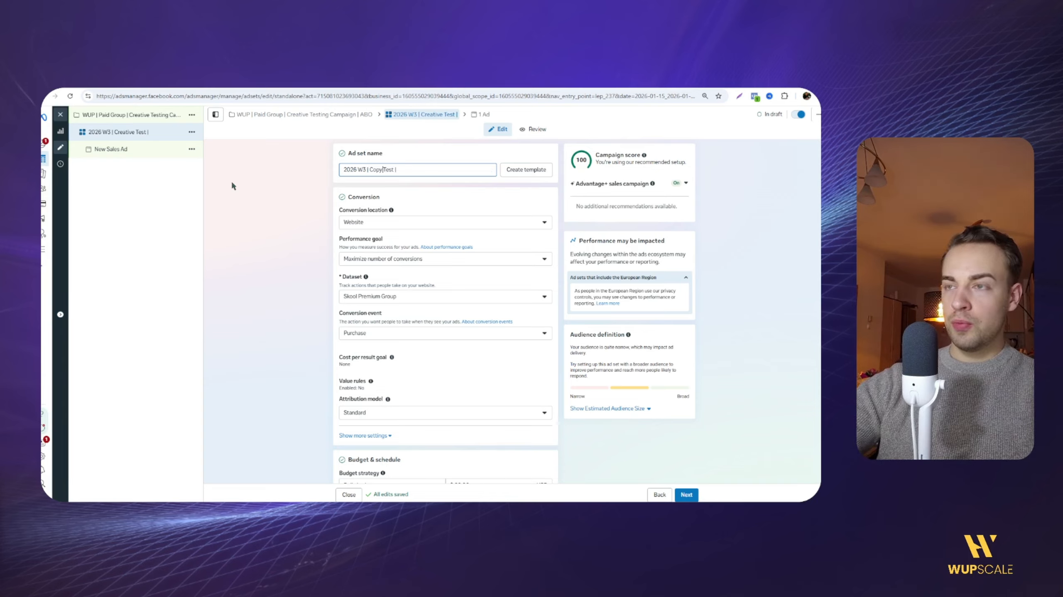
{"action": "type", "text": " BROAD"}
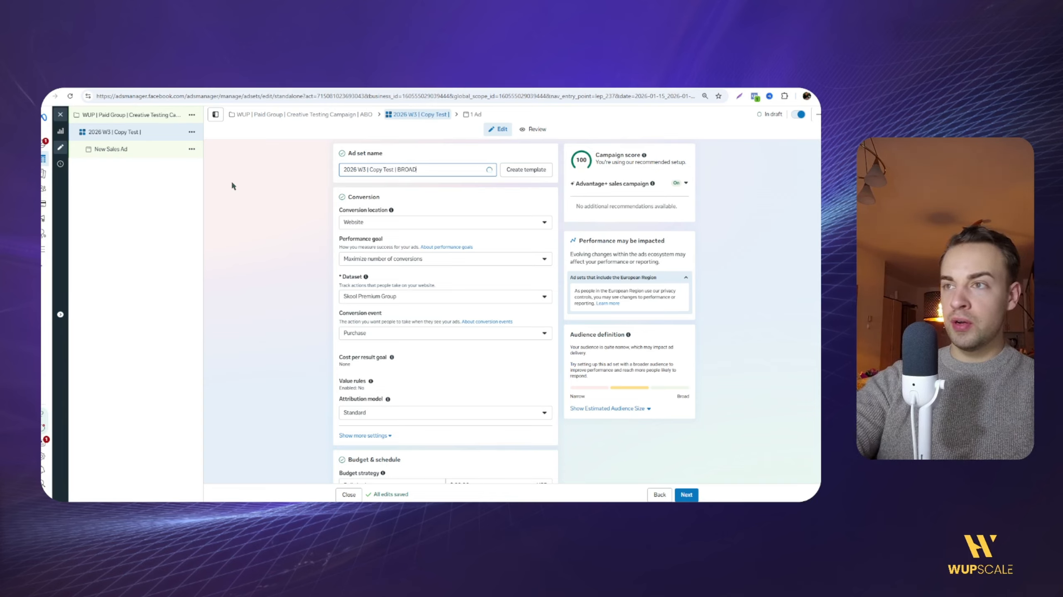
{"action": "type", "text": " | Advantage+ | FB"}
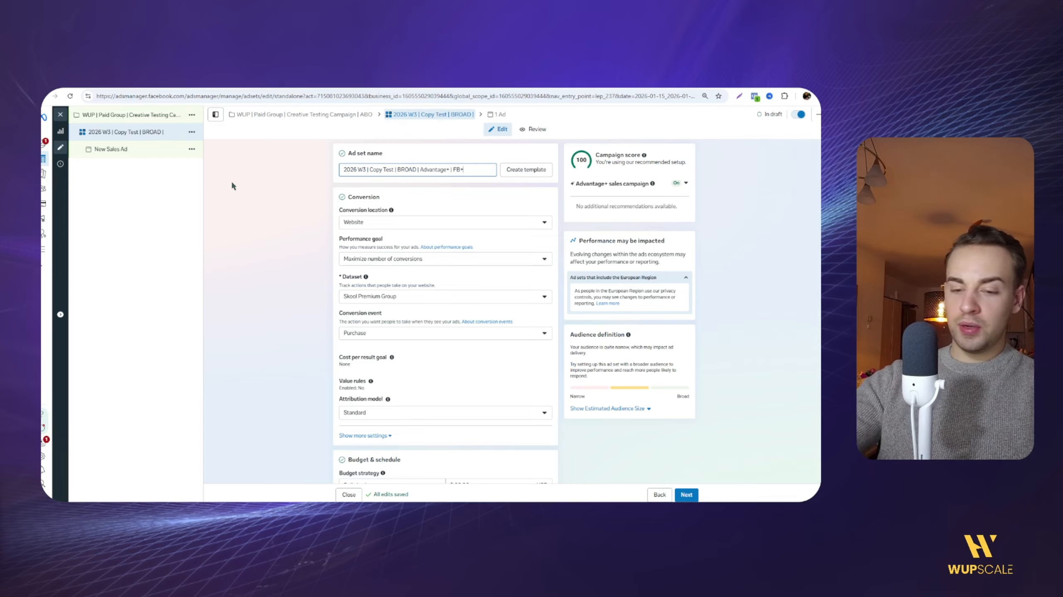
{"action": "type", "text": "+IG"}
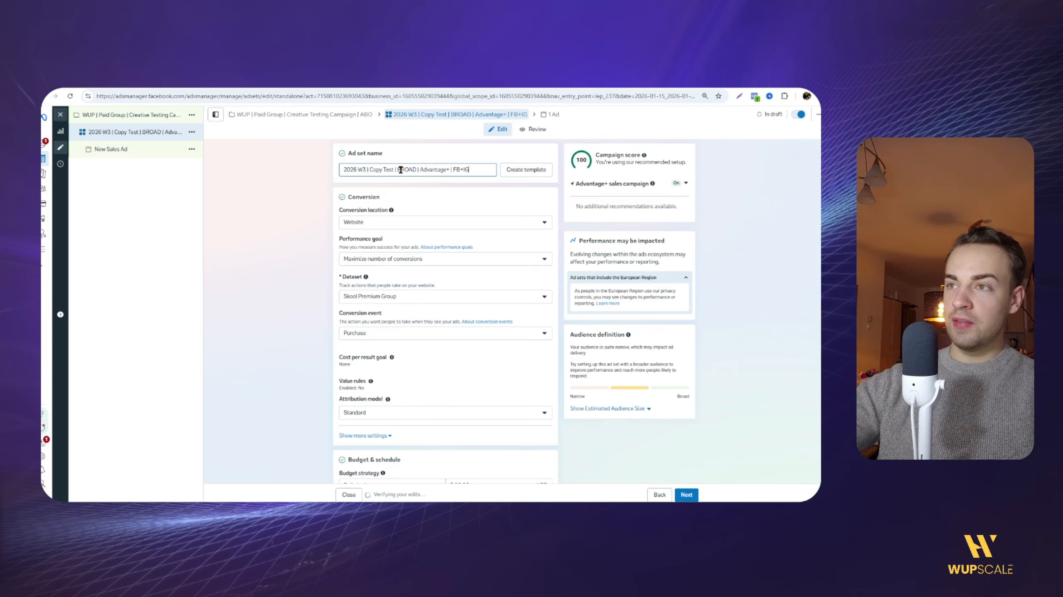
{"action": "left_click", "coordinate": [377, 203]}
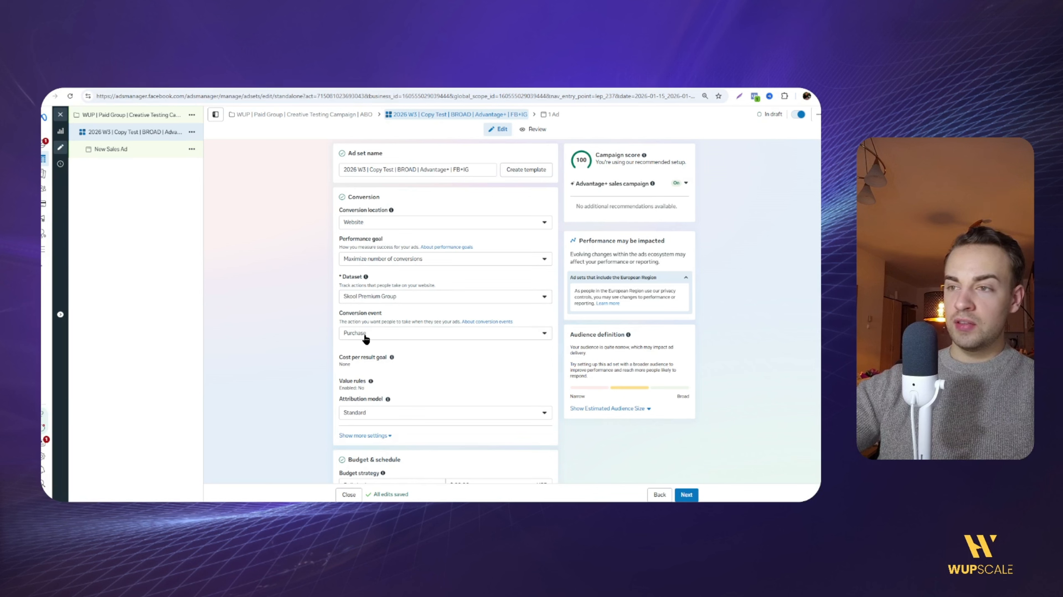
Step: Choose Skool Premium Group as the conversion dataset and expand the additional conversion settings to review attribution
{"action": "left_click", "coordinate": [372, 299]}
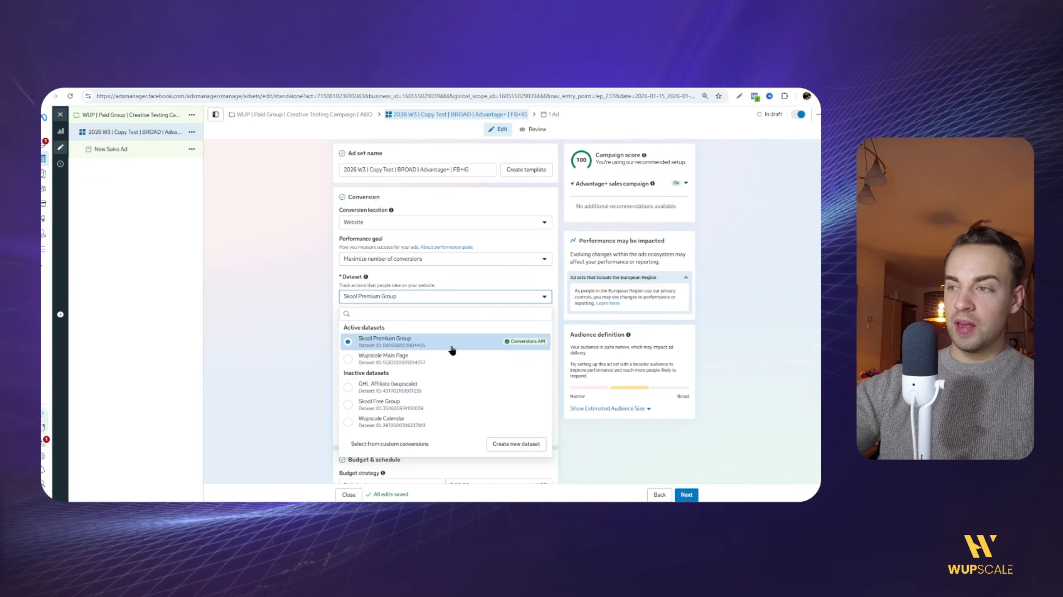
{"action": "left_click", "coordinate": [399, 349]}
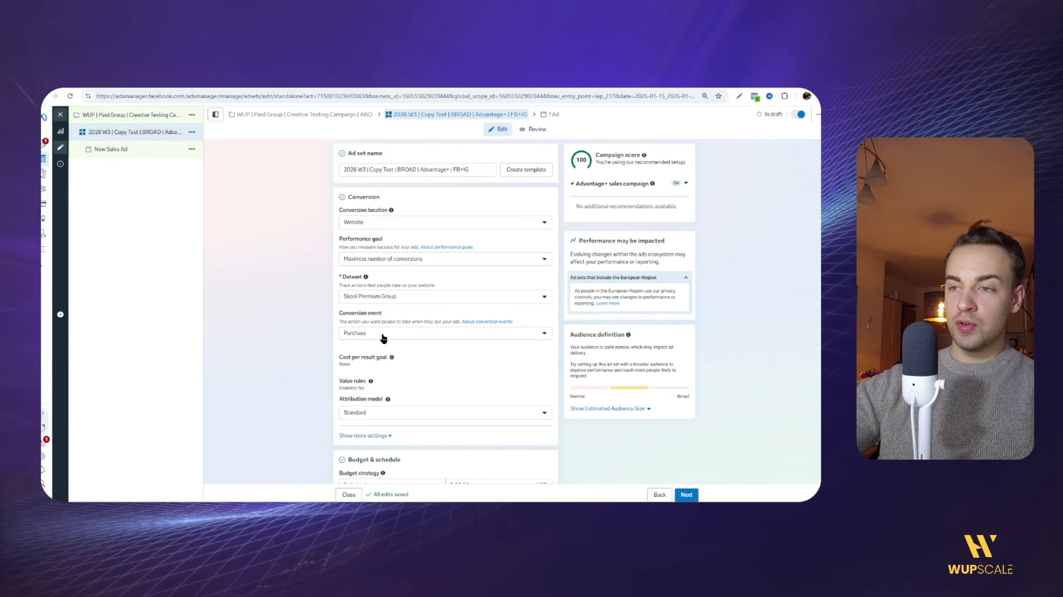
{"action": "scroll", "coordinate": [321, 351], "scroll_direction": "down", "scroll_amount": 2}
{"action": "left_click", "coordinate": [370, 351]}
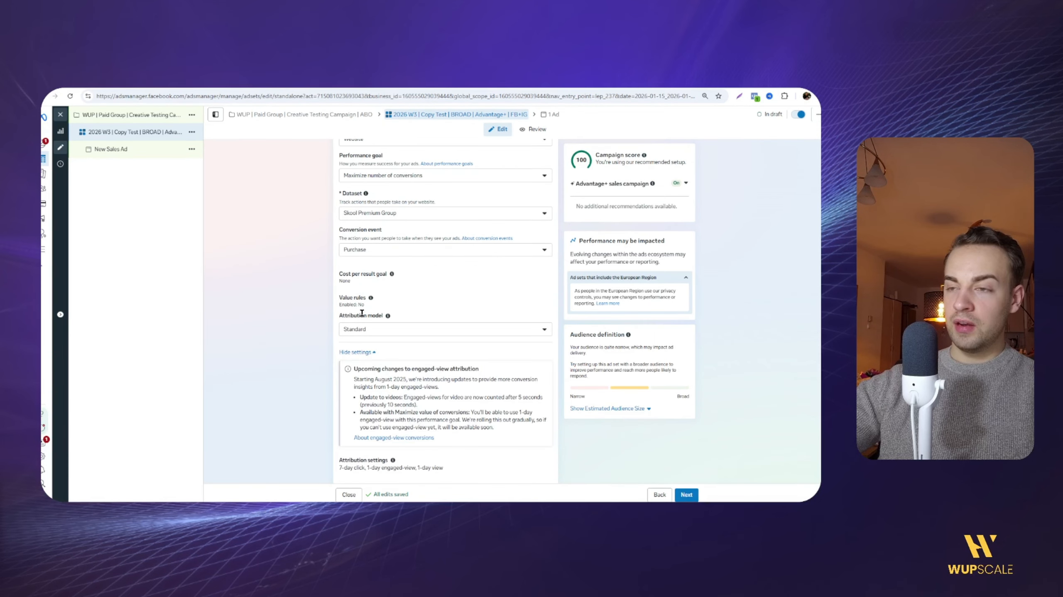
{"action": "scroll", "coordinate": [327, 358], "scroll_direction": "down", "scroll_amount": 1}
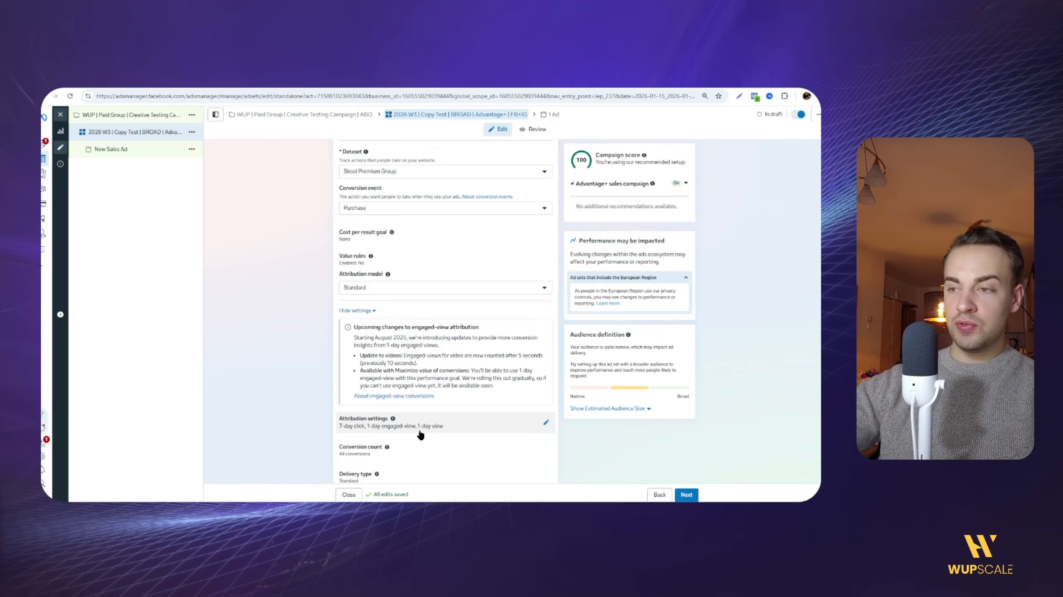
{"action": "scroll", "coordinate": [261, 352], "scroll_direction": "down", "scroll_amount": 5}
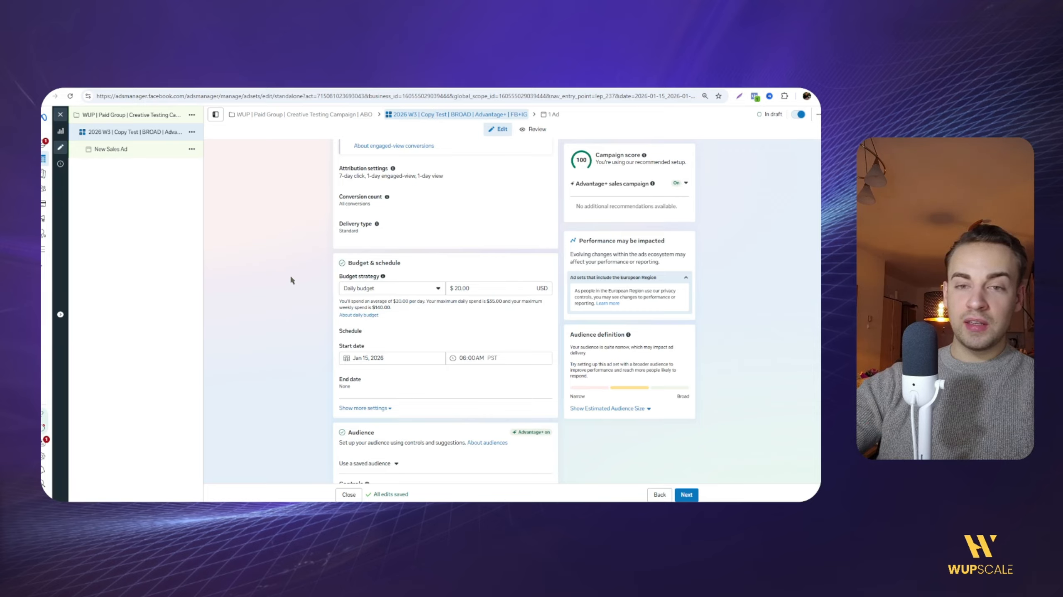
Step: Set the audience location of the ad set to United States
{"action": "scroll", "coordinate": [291, 197], "scroll_direction": "down", "scroll_amount": 5}
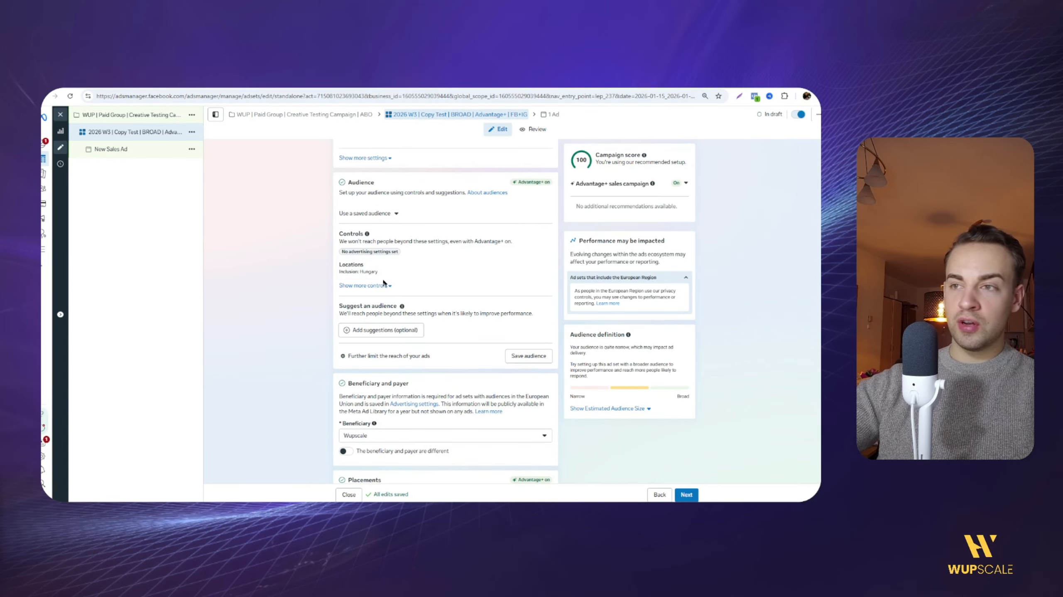
{"action": "left_click", "coordinate": [373, 269]}
{"action": "left_click", "coordinate": [403, 332]}
{"action": "type", "text": "uni"}
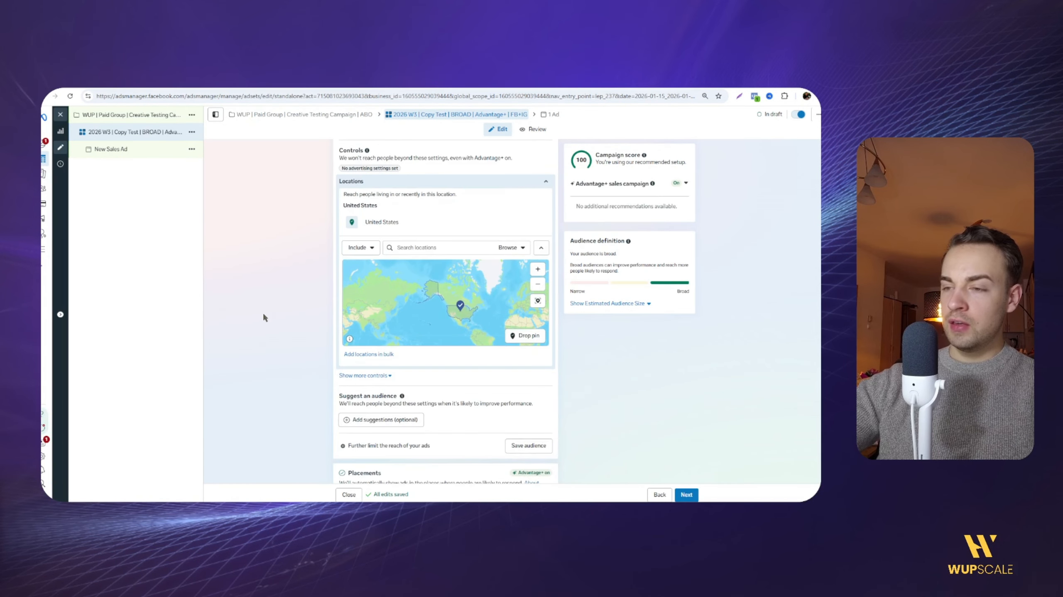
Step: Limit the ad set's placement platforms to Facebook and Instagram by excluding Audience Network, Threads and Messenger
{"action": "scroll", "coordinate": [263, 318], "scroll_direction": "down", "scroll_amount": 4}
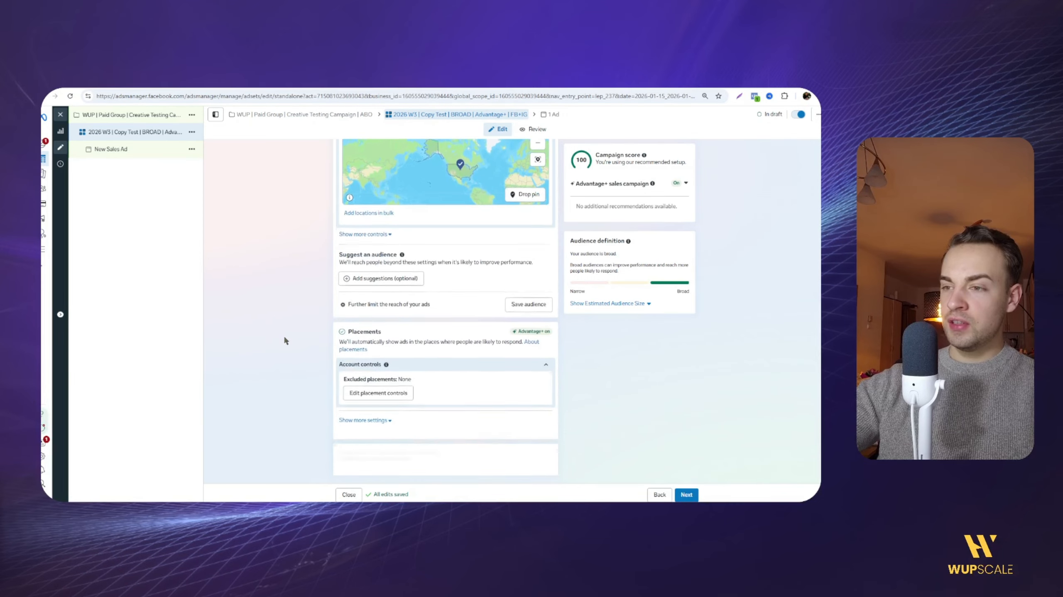
{"action": "scroll", "coordinate": [272, 292], "scroll_direction": "down", "scroll_amount": 1}
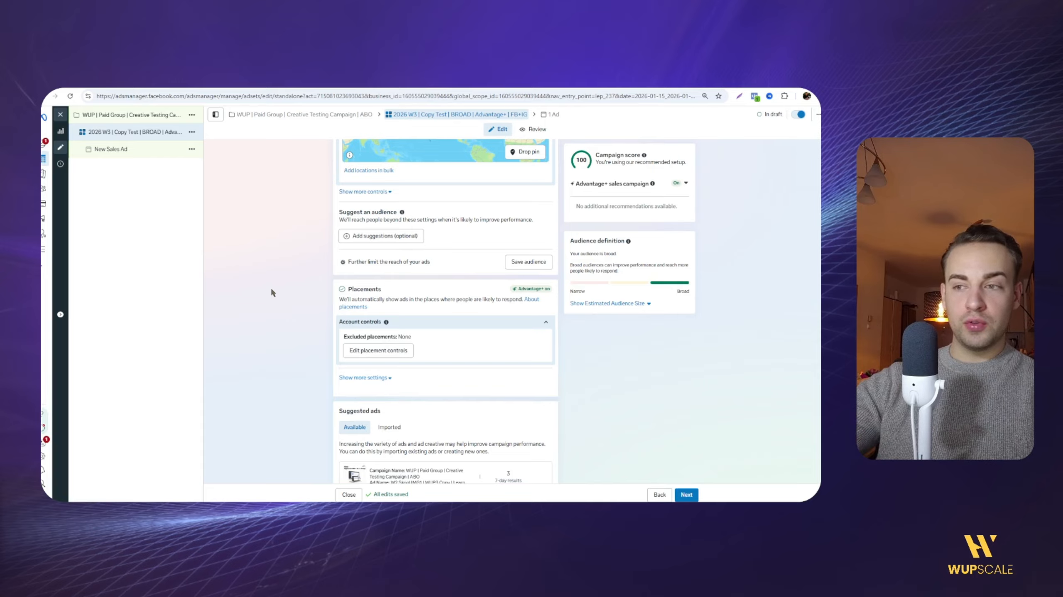
{"action": "left_click", "coordinate": [381, 380]}
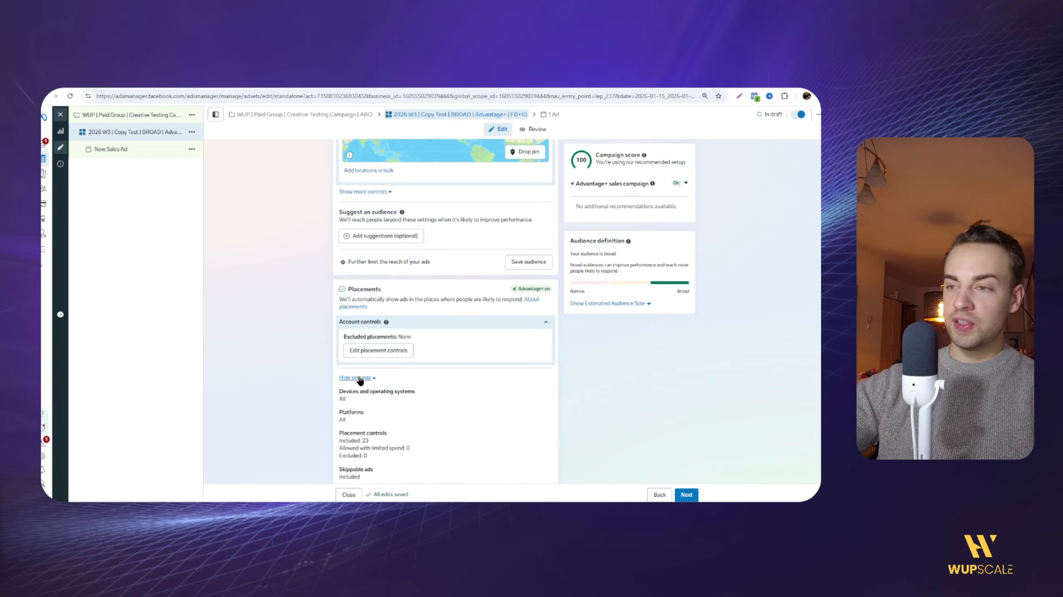
{"action": "scroll", "coordinate": [315, 366], "scroll_direction": "down", "scroll_amount": 1}
{"action": "left_click", "coordinate": [545, 376]}
{"action": "scroll", "coordinate": [331, 383], "scroll_direction": "down", "scroll_amount": 1}
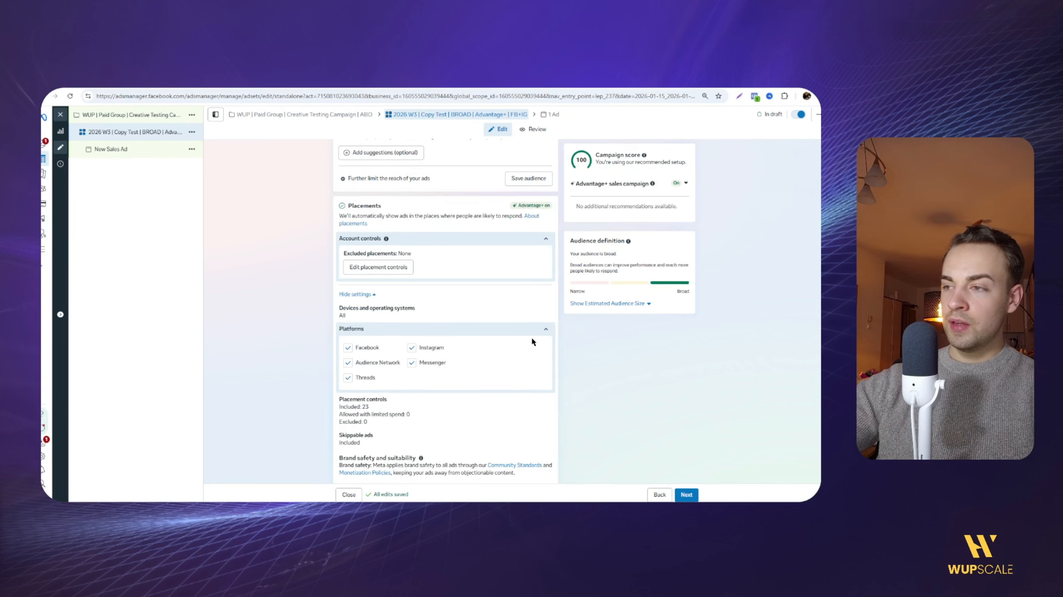
{"action": "left_click", "coordinate": [348, 364]}
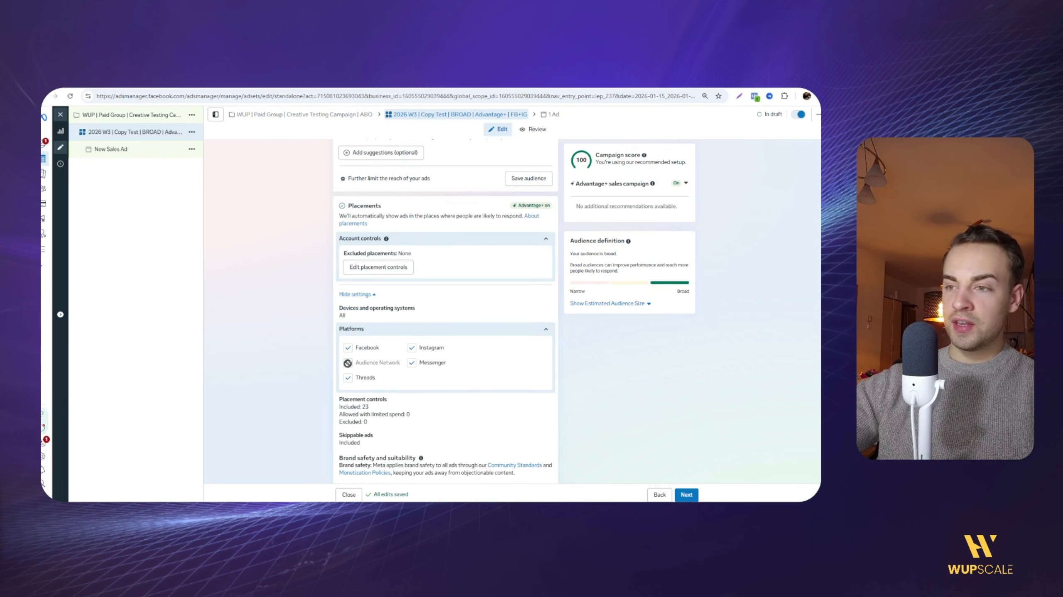
{"action": "left_click", "coordinate": [348, 379]}
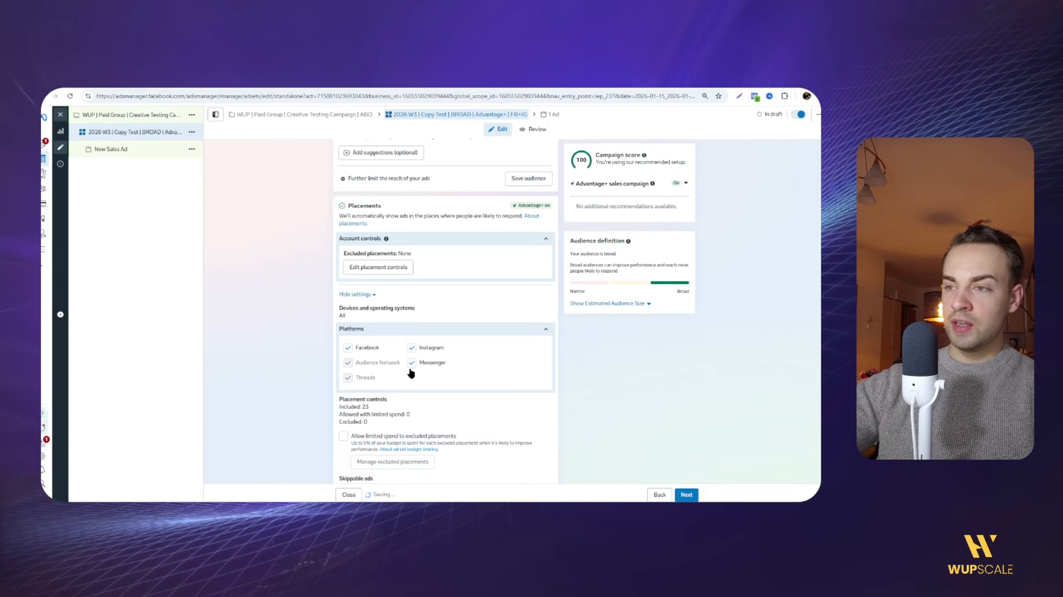
{"action": "left_click", "coordinate": [411, 362]}
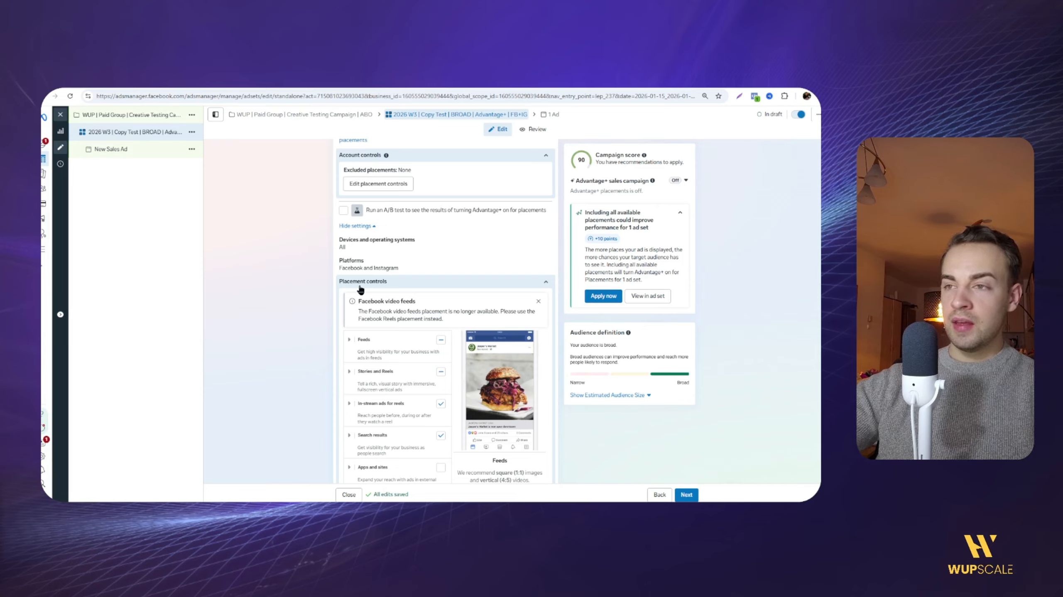
Step: Turn off limited spend to excluded placements after checking the Stories and Reels placements, and continue to the ad level
{"action": "scroll", "coordinate": [309, 336], "scroll_direction": "down", "scroll_amount": 1}
{"action": "scroll", "coordinate": [309, 336], "scroll_direction": "down", "scroll_amount": 3}
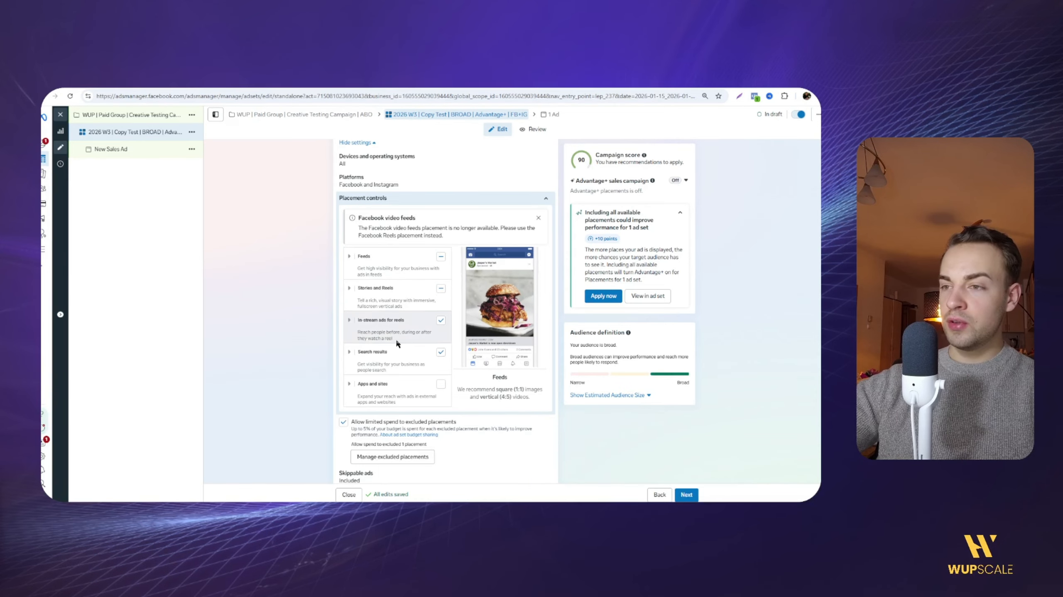
{"action": "left_click", "coordinate": [353, 290]}
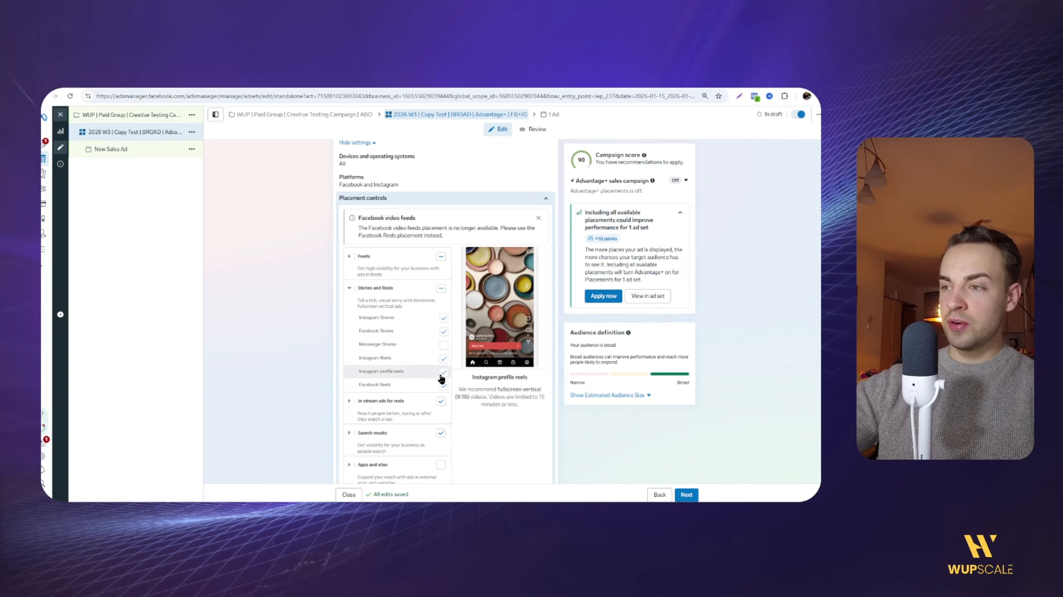
{"action": "scroll", "coordinate": [321, 333], "scroll_direction": "down", "scroll_amount": 5}
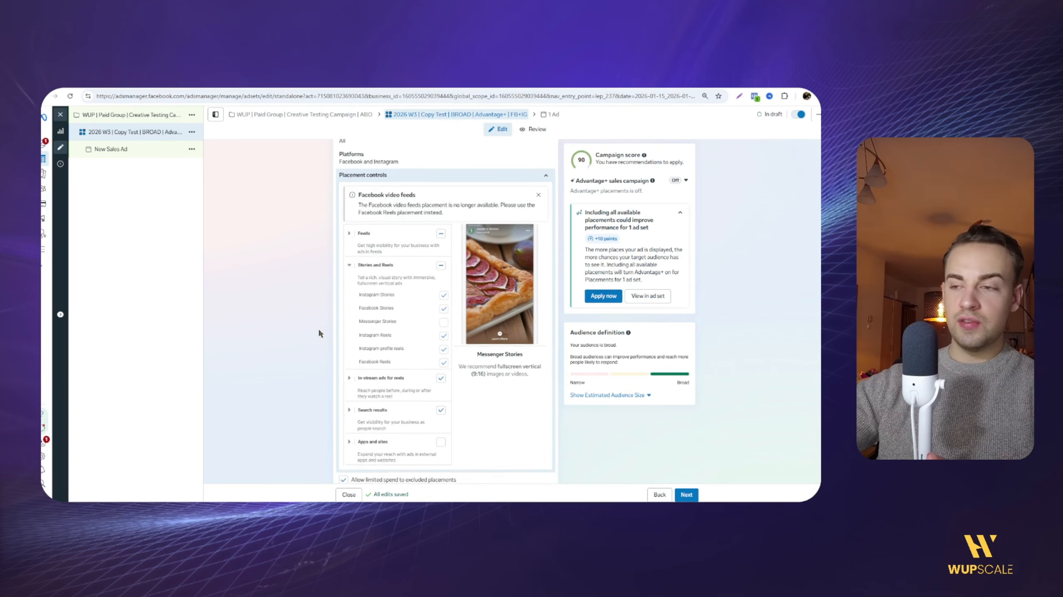
{"action": "left_click", "coordinate": [343, 254]}
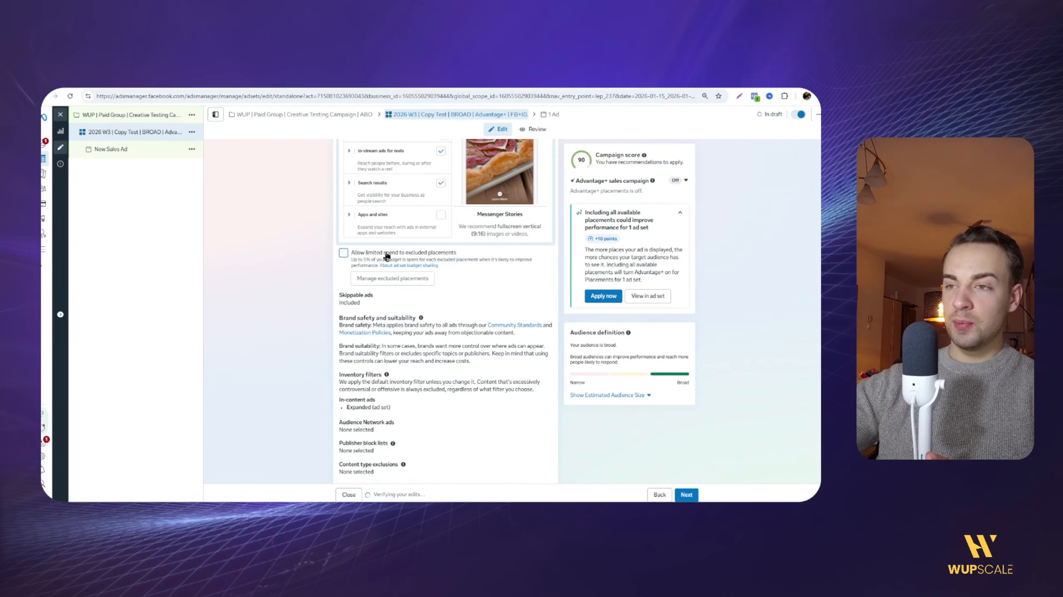
{"action": "scroll", "coordinate": [304, 309], "scroll_direction": "down", "scroll_amount": 5}
{"action": "scroll", "coordinate": [304, 310], "scroll_direction": "up", "scroll_amount": 15}
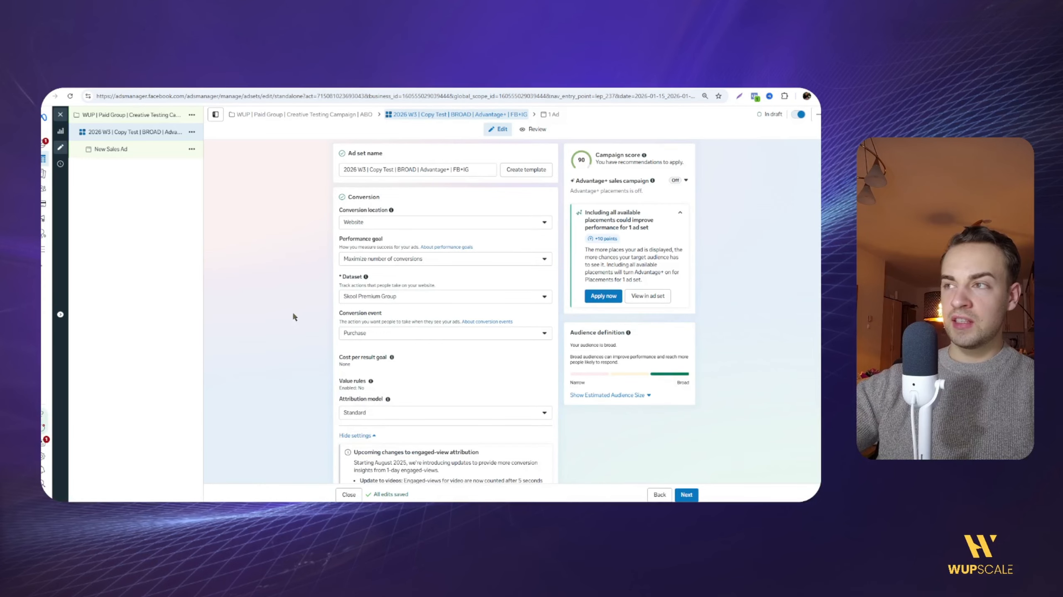
{"action": "left_click", "coordinate": [686, 495]}
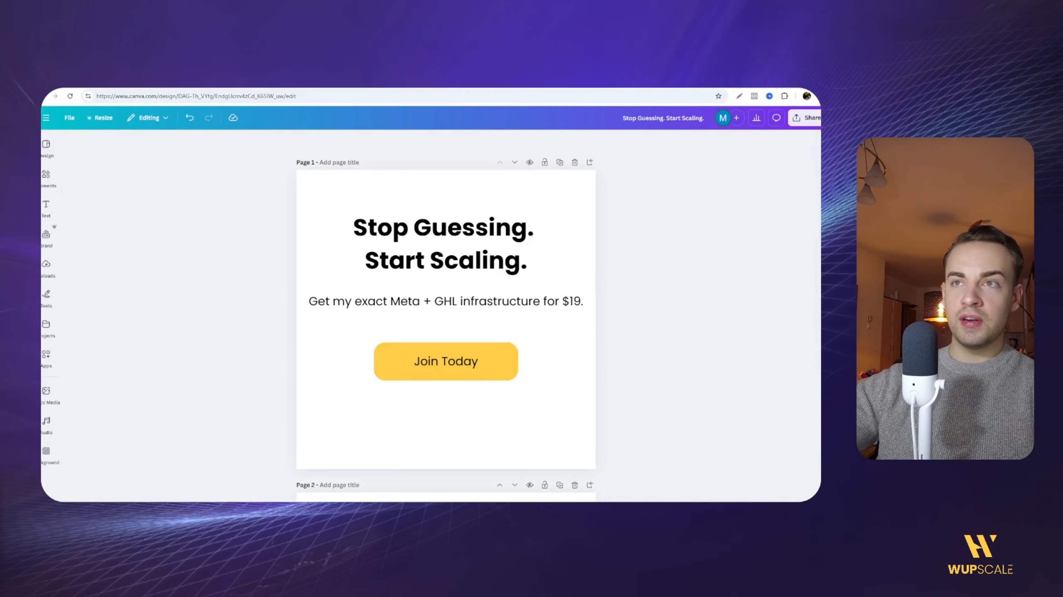
Step: Switch to Canva to review the "Stop Guessing. Start Scaling." image designs and to Google Sheets to review the ad copy worksheet
{"action": "scroll", "coordinate": [285, 397], "scroll_direction": "down", "scroll_amount": 5}
{"action": "scroll", "coordinate": [234, 339], "scroll_direction": "down", "scroll_amount": 4}
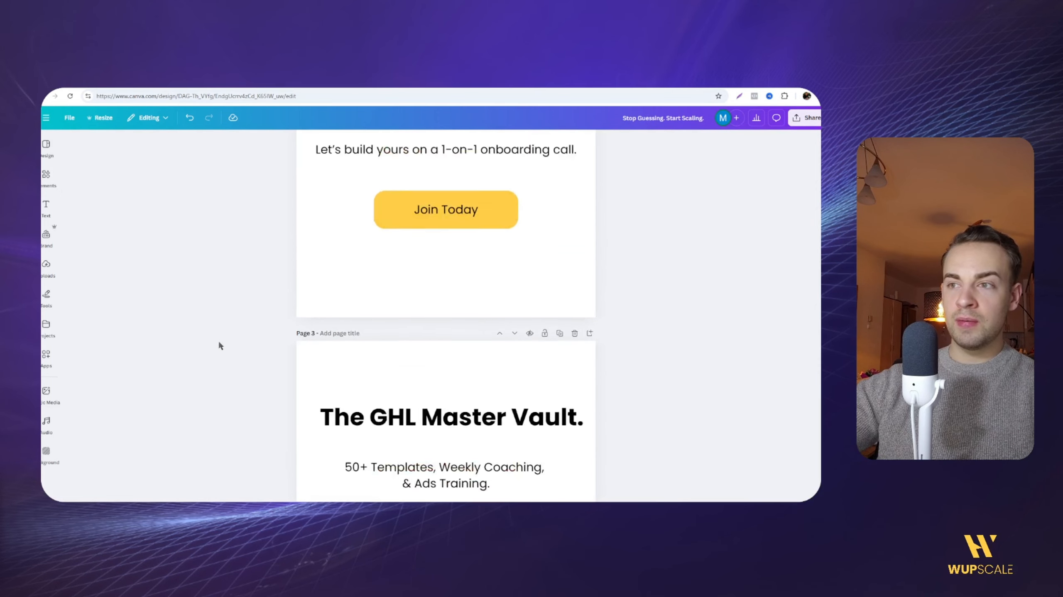
{"action": "scroll", "coordinate": [226, 346], "scroll_direction": "up", "scroll_amount": 10}
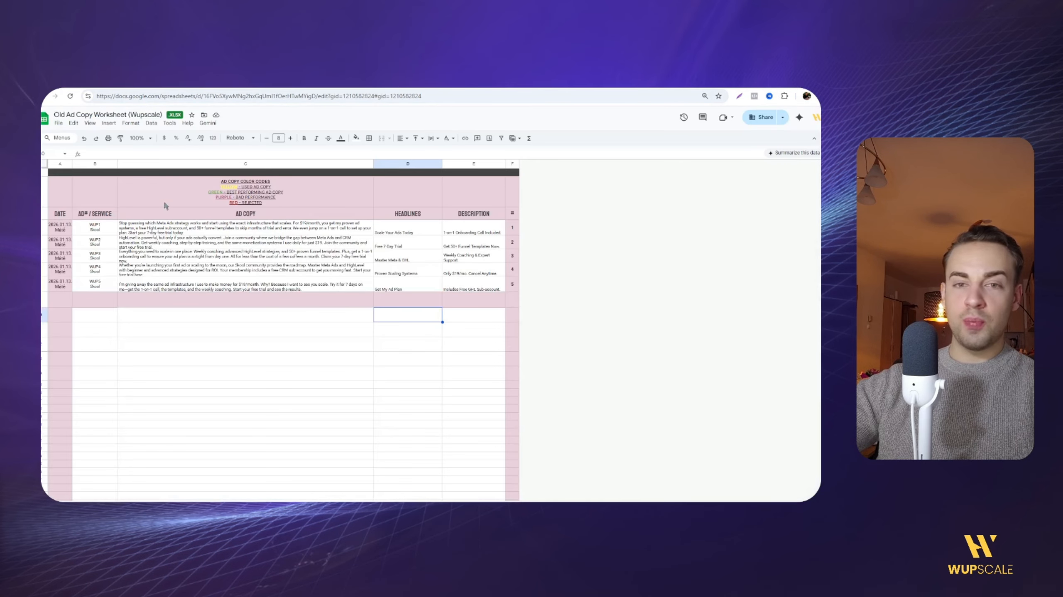
{"action": "left_click", "coordinate": [142, 230]}
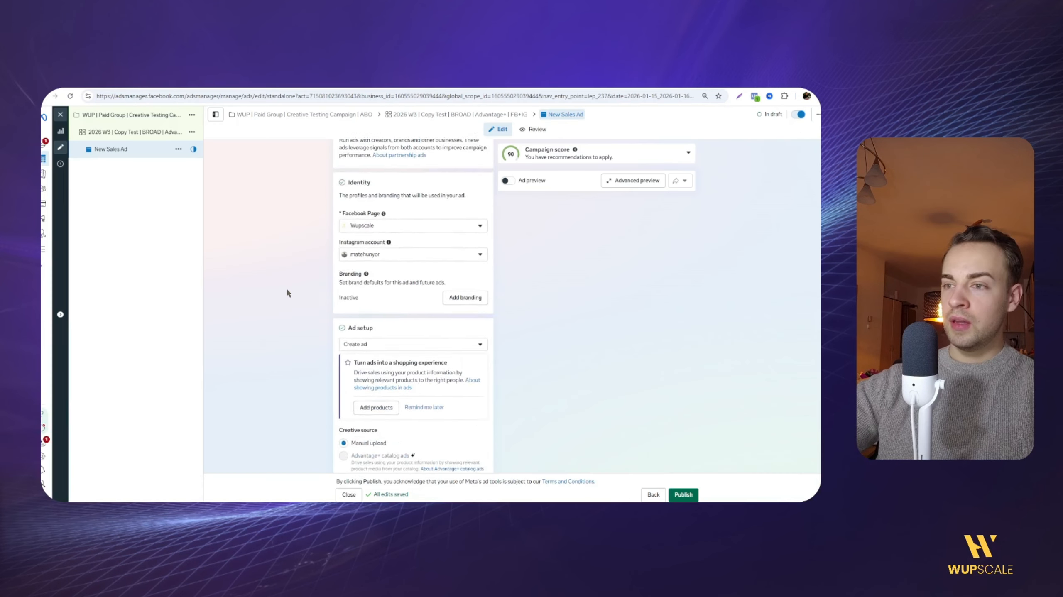
{"action": "scroll", "coordinate": [286, 289], "scroll_direction": "down", "scroll_amount": 3}
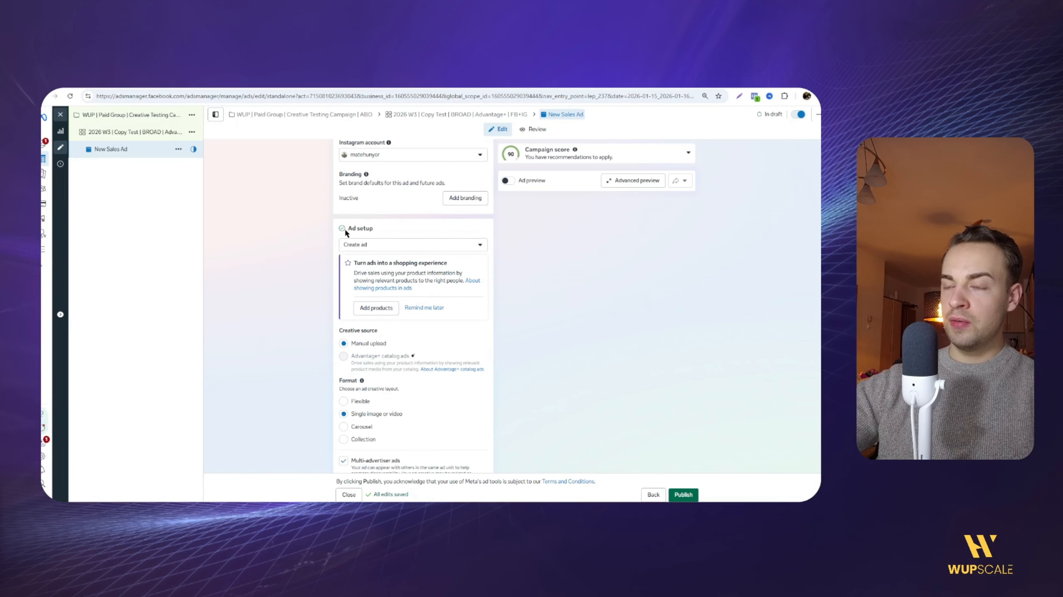
{"action": "scroll", "coordinate": [292, 274], "scroll_direction": "down", "scroll_amount": 2}
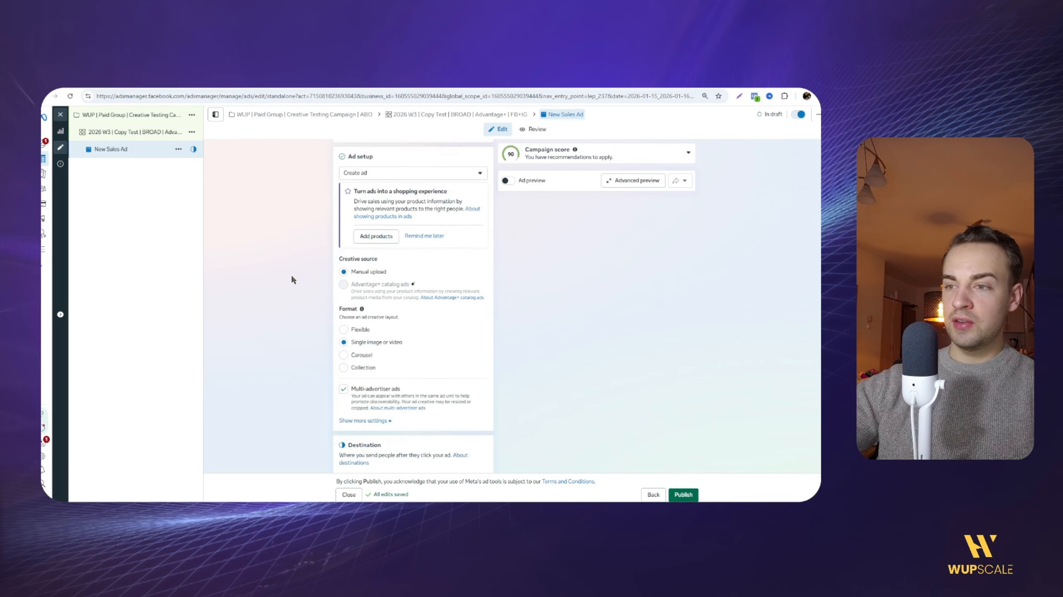
{"action": "scroll", "coordinate": [286, 352], "scroll_direction": "down", "scroll_amount": 2}
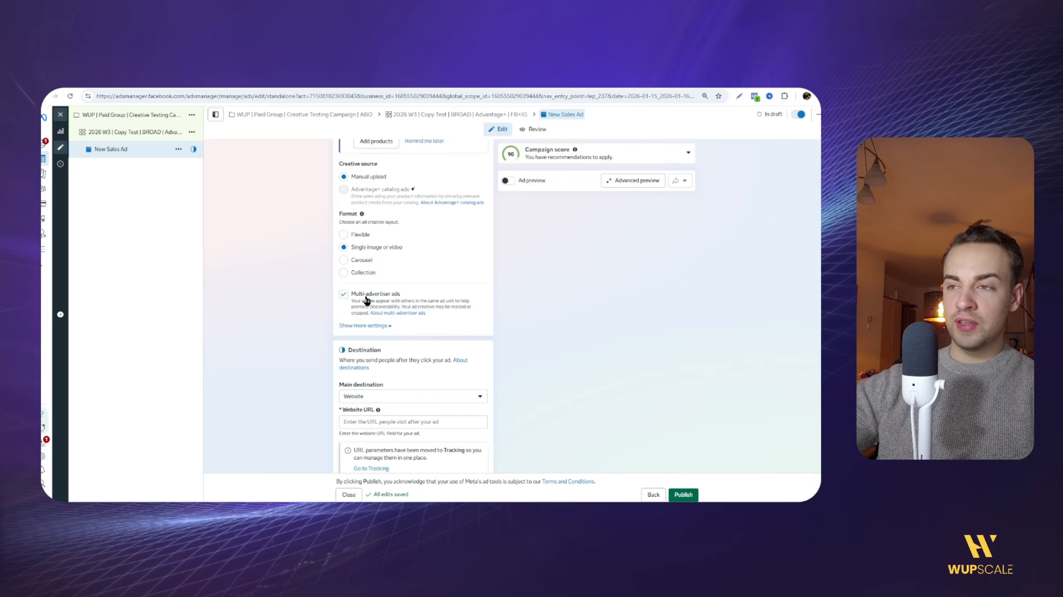
{"action": "scroll", "coordinate": [331, 335], "scroll_direction": "down", "scroll_amount": 2}
{"action": "left_click", "coordinate": [347, 340]}
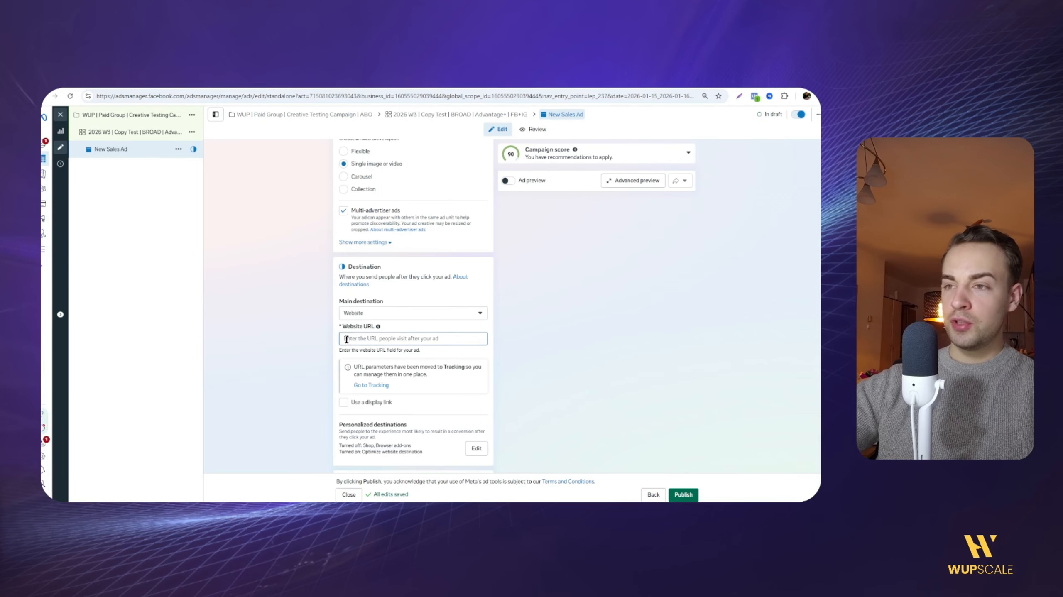
{"action": "left_click", "coordinate": [318, 340]}
{"action": "scroll", "coordinate": [300, 336], "scroll_direction": "down", "scroll_amount": 1}
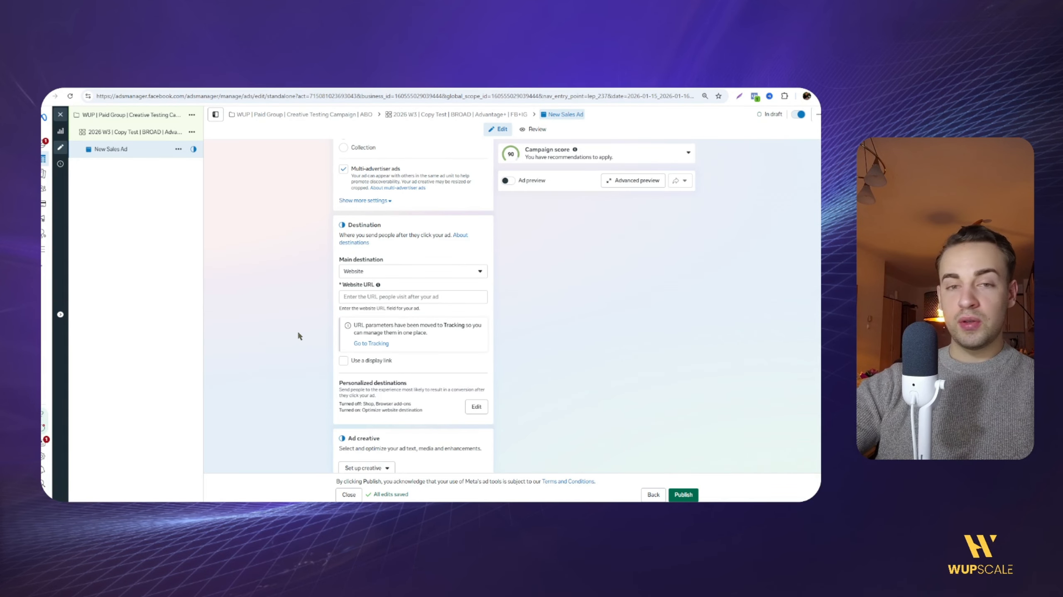
{"action": "left_click", "coordinate": [412, 297]}
{"action": "type", "text": "https://www.skool.com/wupscale/about"}
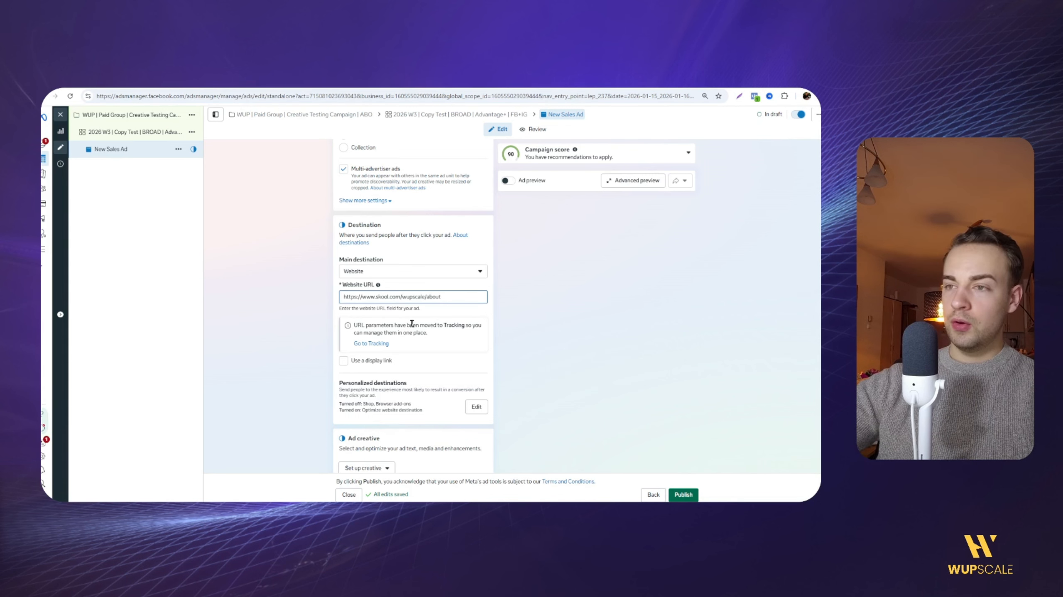
Step: In the creative setup for an image ad, turn off website highlights and expand the site links settings before continuing to media selection
{"action": "scroll", "coordinate": [308, 333], "scroll_direction": "down", "scroll_amount": 4}
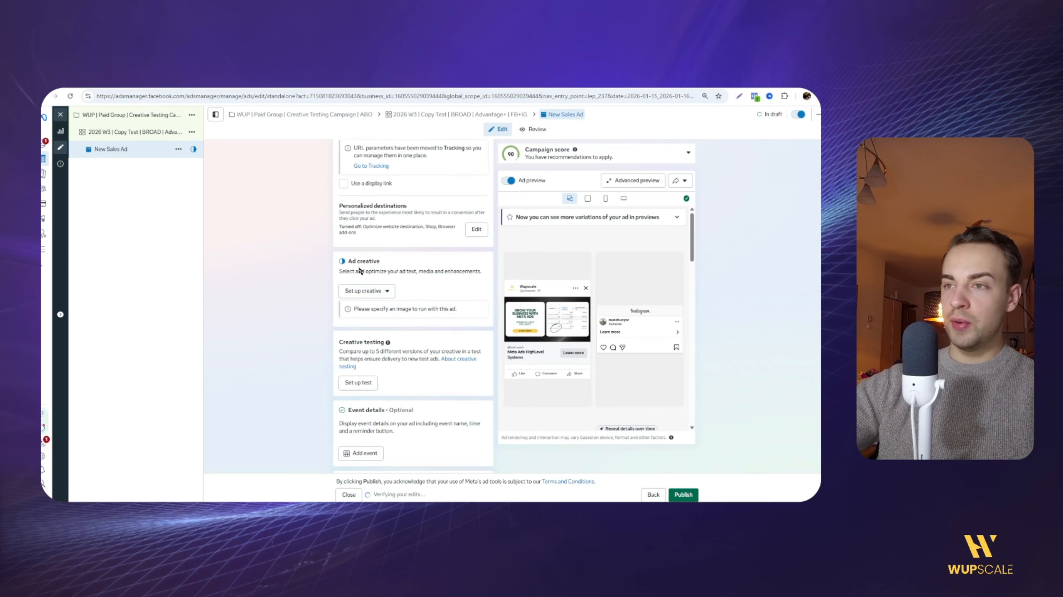
{"action": "left_click", "coordinate": [370, 298]}
{"action": "left_click", "coordinate": [372, 311]}
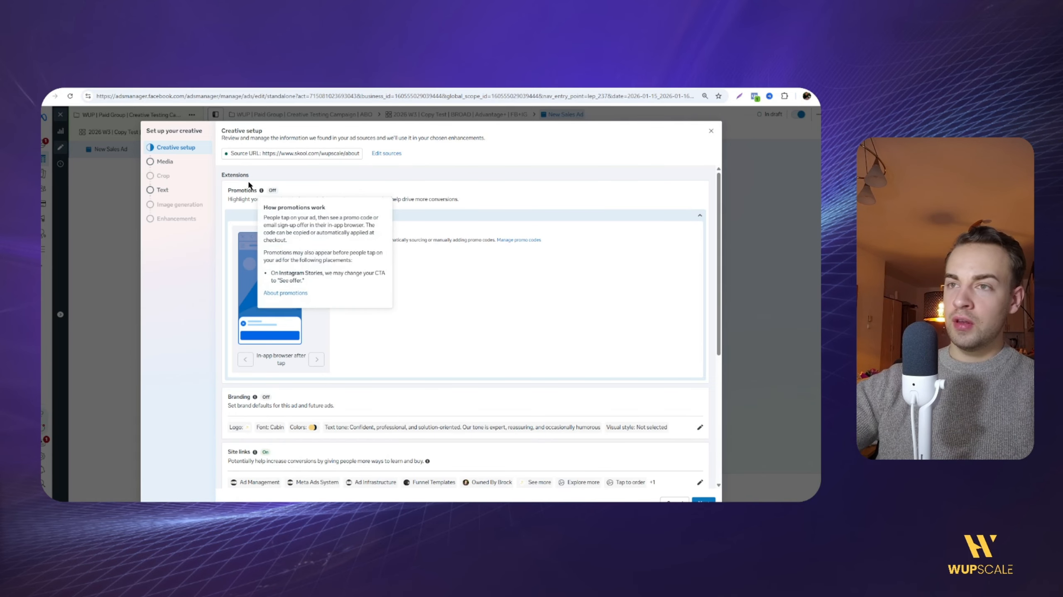
{"action": "scroll", "coordinate": [264, 352], "scroll_direction": "down", "scroll_amount": 3}
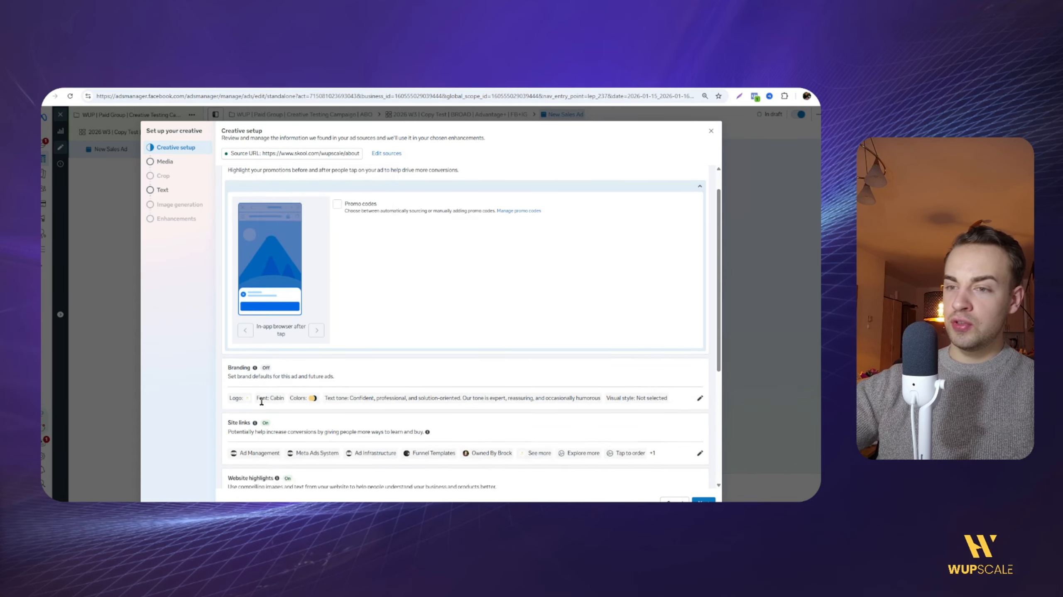
{"action": "scroll", "coordinate": [259, 331], "scroll_direction": "down", "scroll_amount": 2}
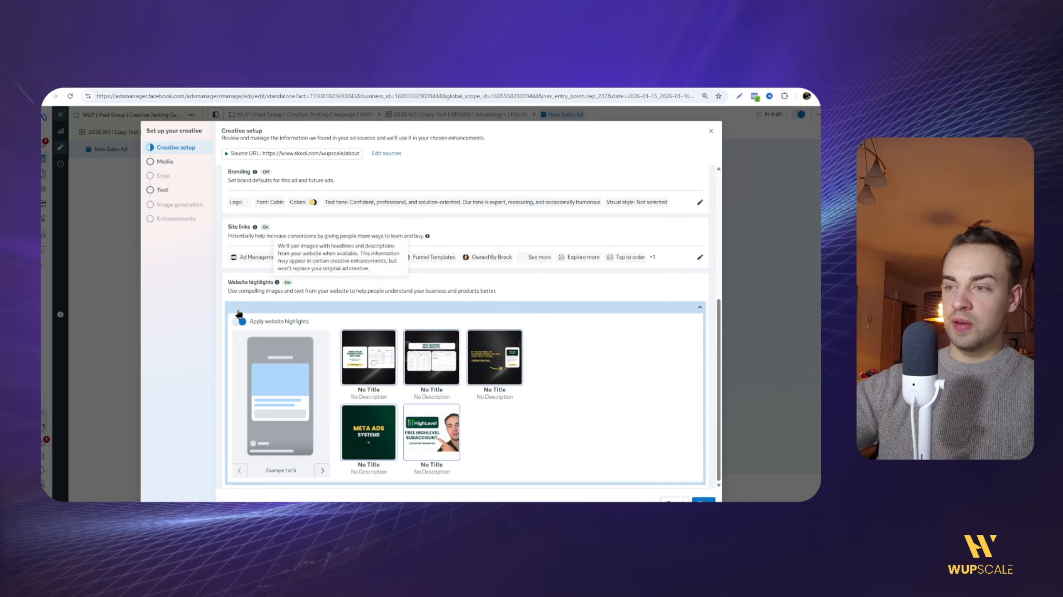
{"action": "left_click", "coordinate": [240, 321]}
{"action": "left_click", "coordinate": [700, 257]}
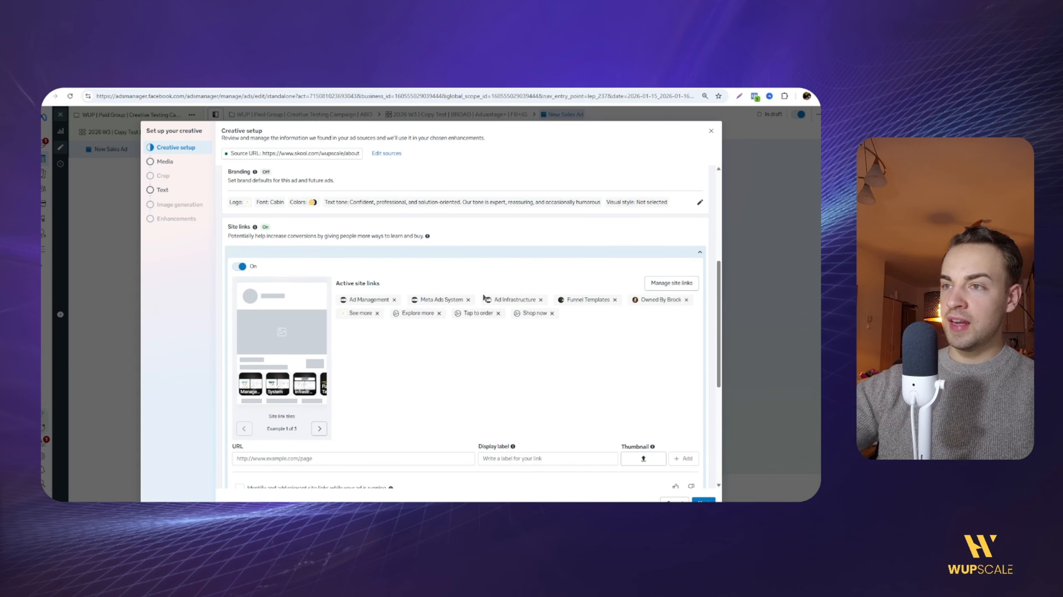
{"action": "left_click", "coordinate": [704, 500]}
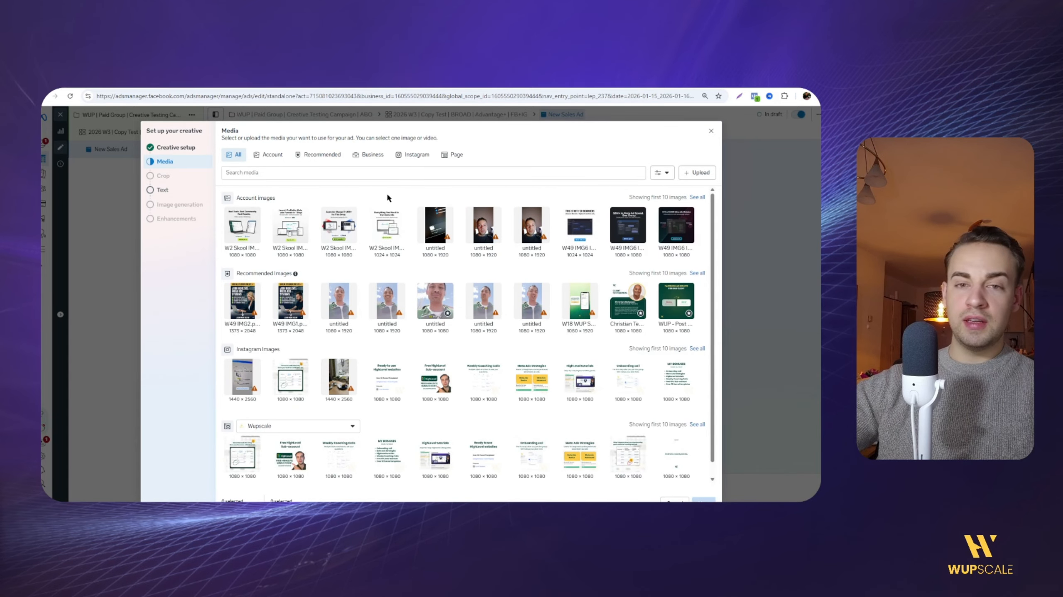
Step: Upload the image 2026 W3 IMG1 as the ad's media and accept its placement crops
{"action": "left_click", "coordinate": [687, 178]}
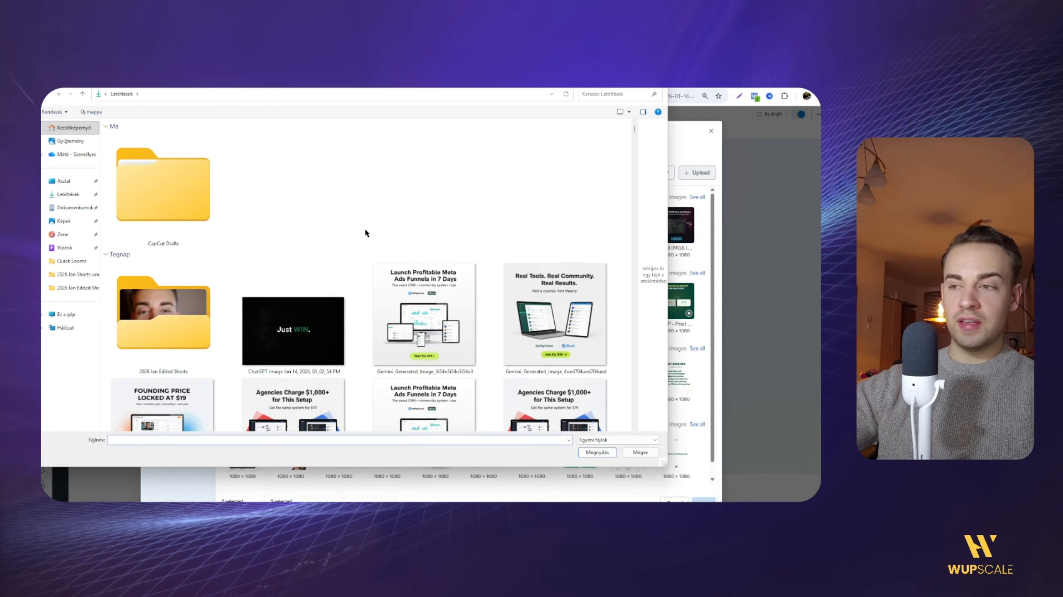
{"action": "scroll", "coordinate": [367, 233], "scroll_direction": "down", "scroll_amount": 6}
{"action": "left_click", "coordinate": [179, 270]}
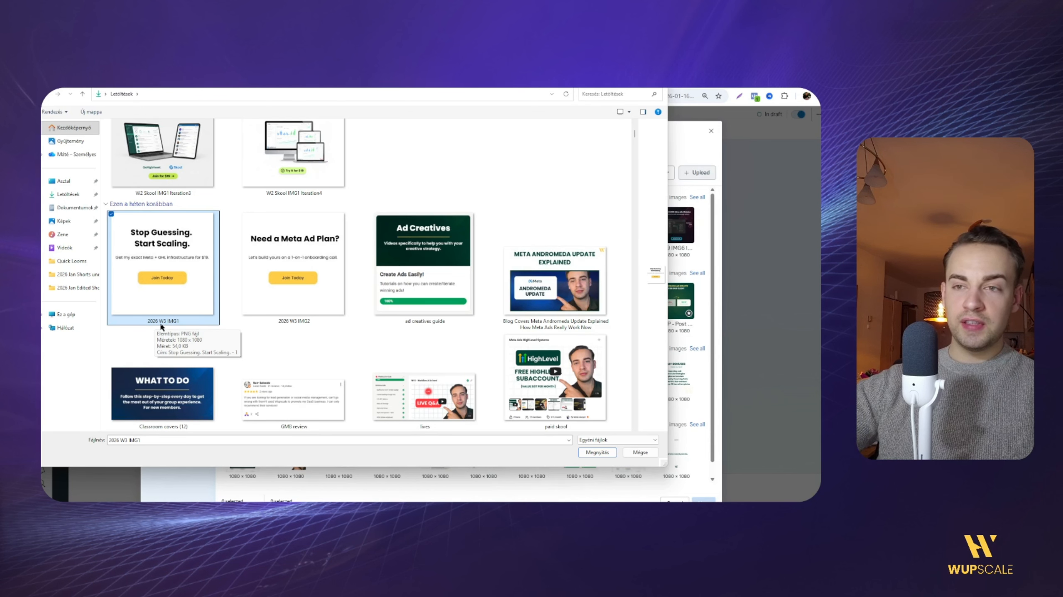
{"action": "double_click", "coordinate": [175, 287]}
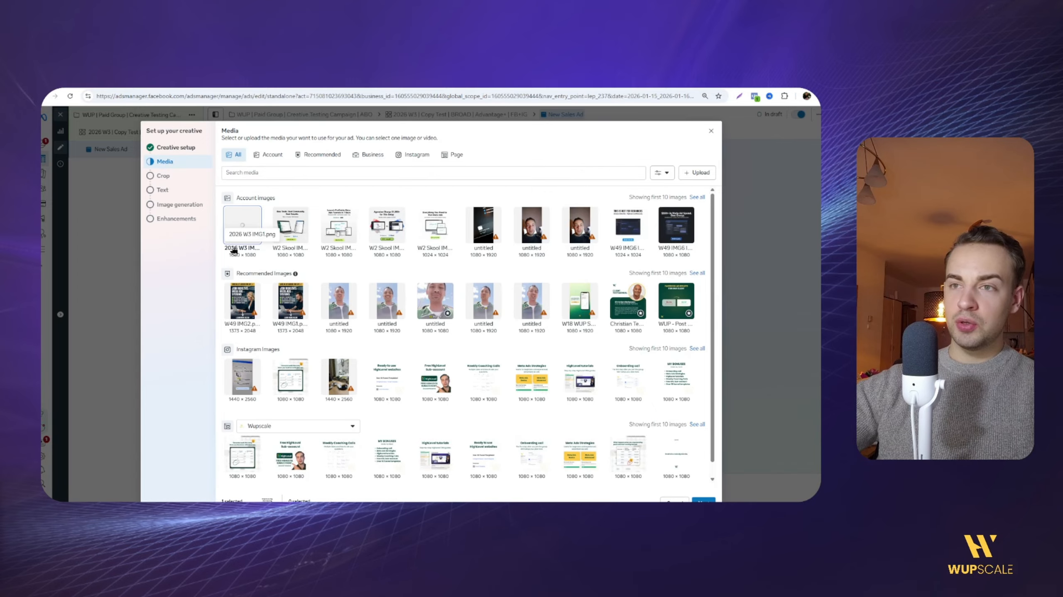
{"action": "triple_click", "coordinate": [234, 250]}
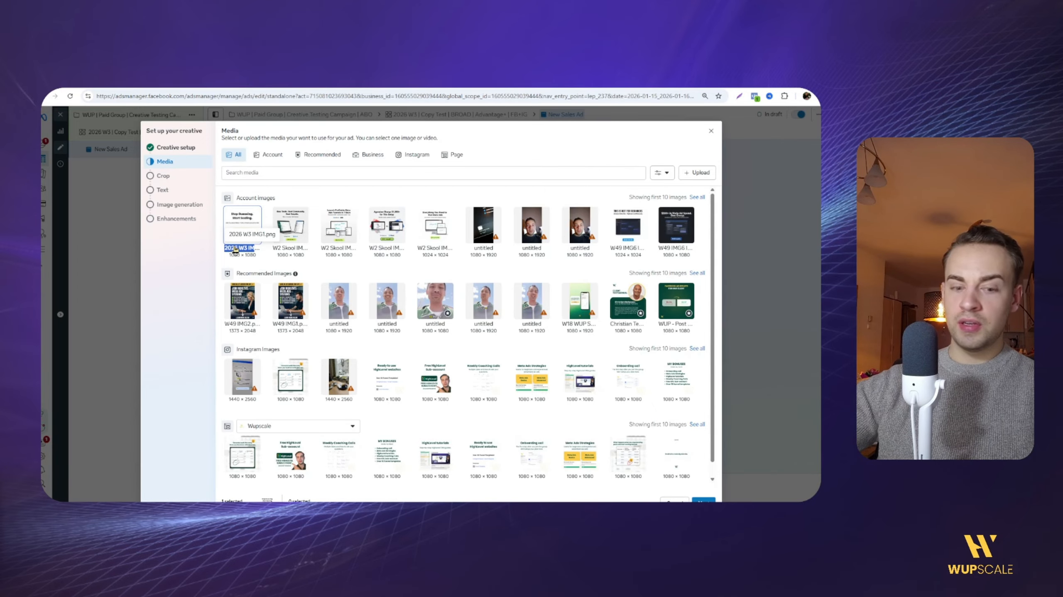
{"action": "left_click", "coordinate": [704, 500]}
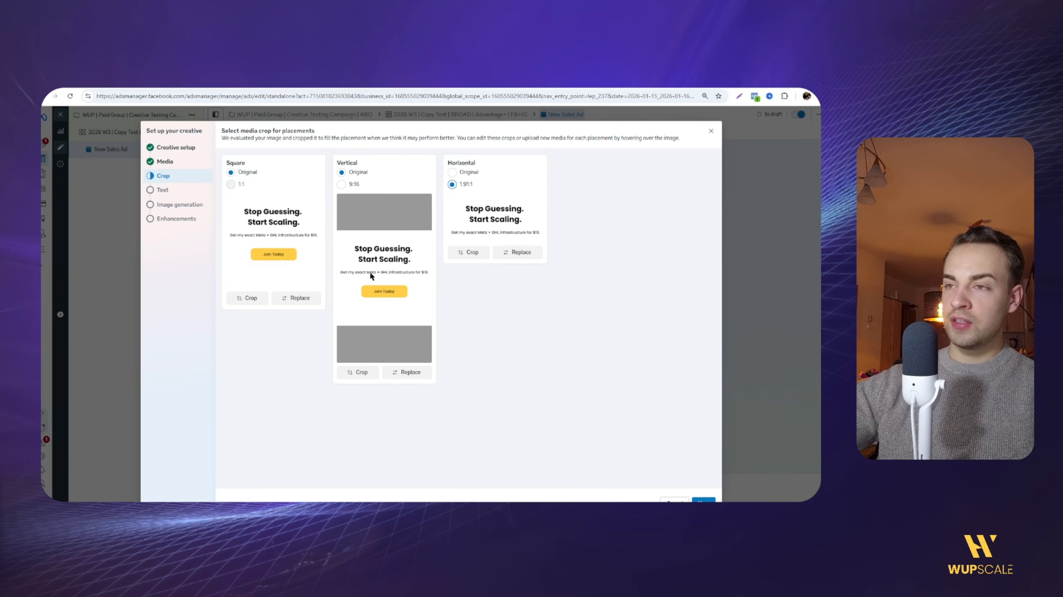
{"action": "left_click", "coordinate": [704, 500]}
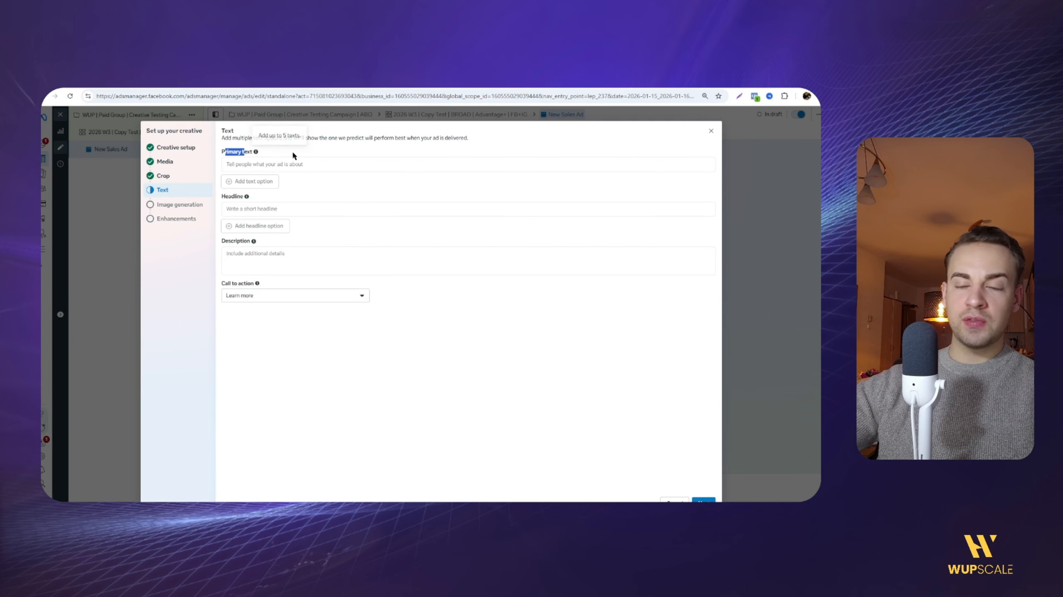
Step: Leave the ad text empty and turn off the Add music, Text improvements and Flex media creative enhancements
{"action": "left_click", "coordinate": [704, 500]}
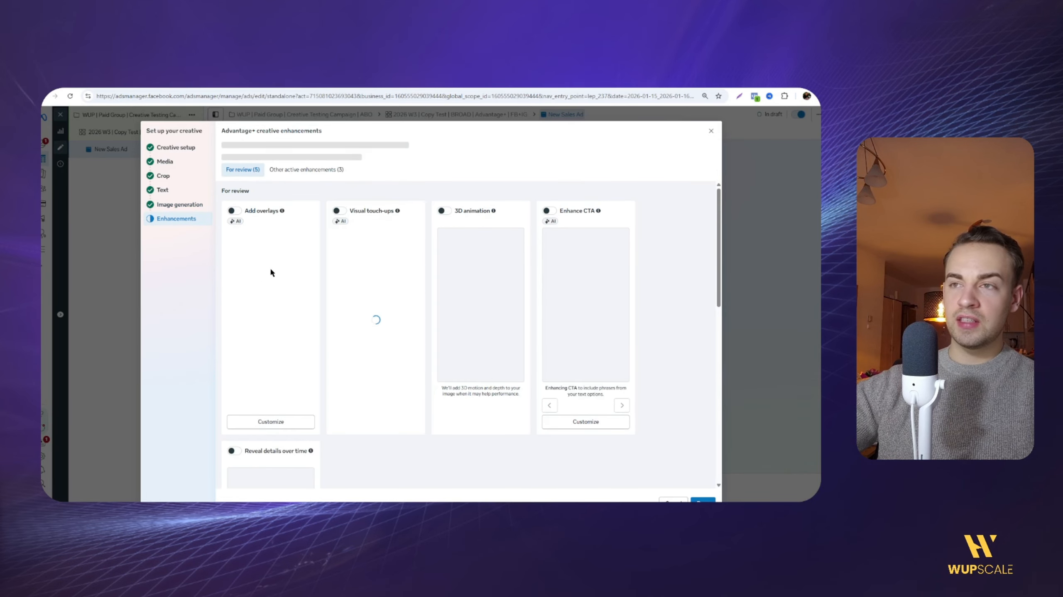
{"action": "left_click", "coordinate": [288, 170]}
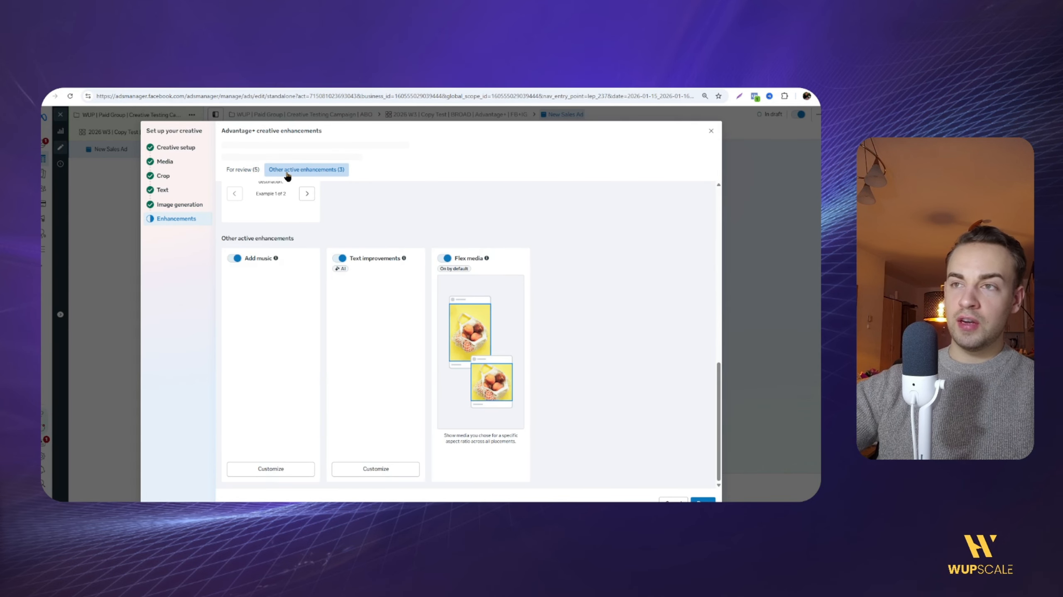
{"action": "left_click", "coordinate": [234, 258]}
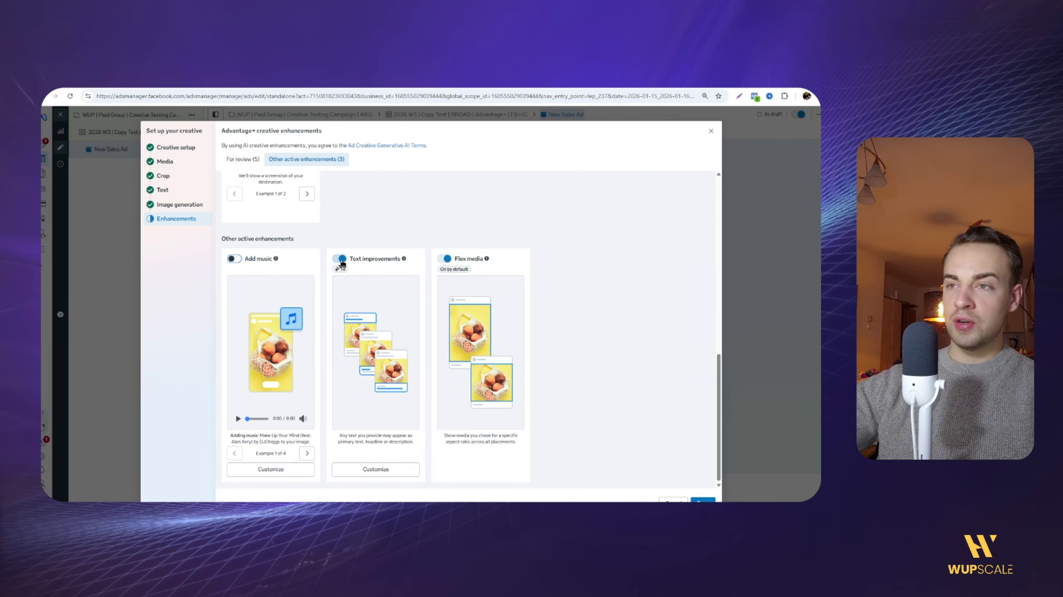
{"action": "left_click", "coordinate": [342, 259]}
{"action": "left_click", "coordinate": [446, 259]}
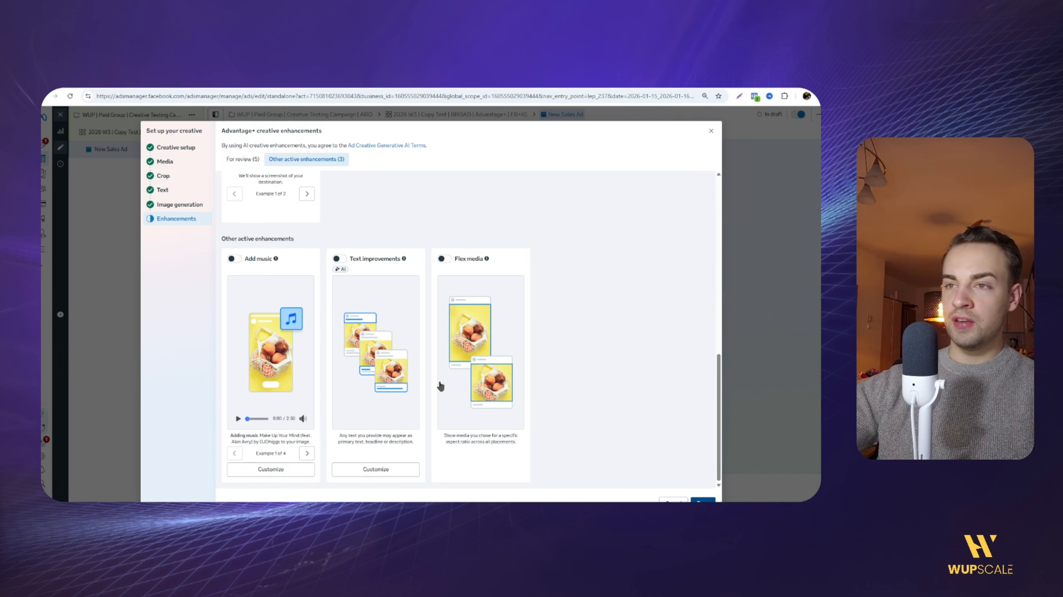
Step: Rename the new sales ad as "2026 W3 IMG1 | WUP1 | Learn More | Skool About Page"
{"action": "scroll", "coordinate": [279, 323], "scroll_direction": "up", "scroll_amount": 15}
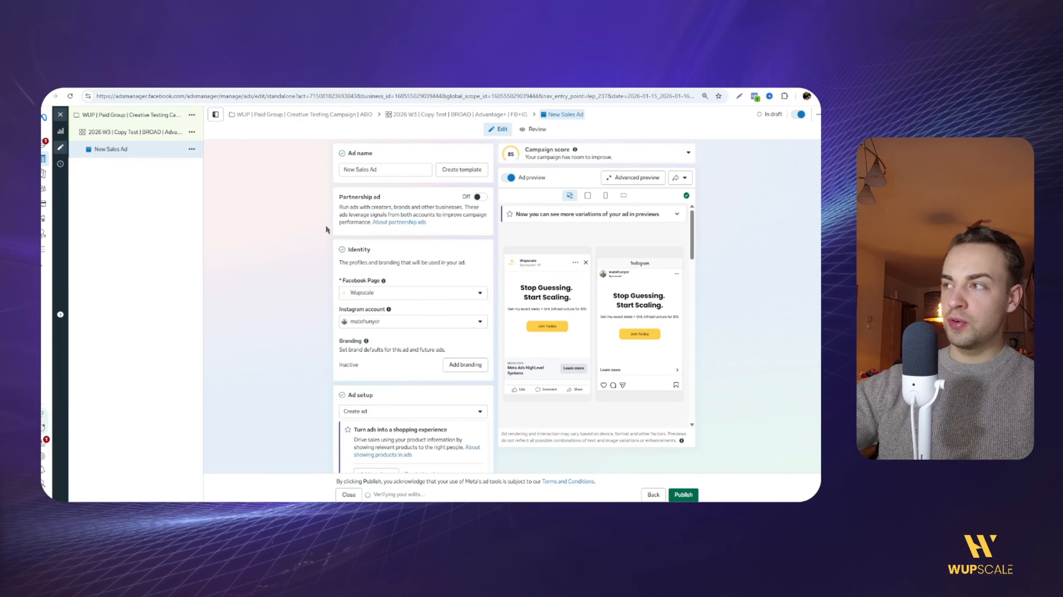
{"action": "triple_click", "coordinate": [365, 170]}
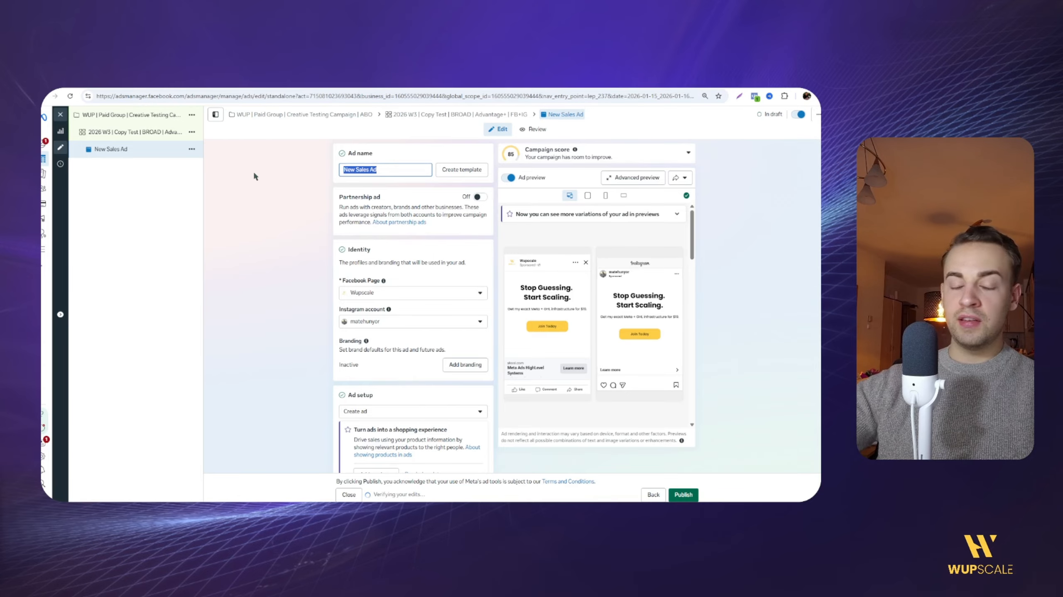
{"action": "key", "text": "BackSpace"}
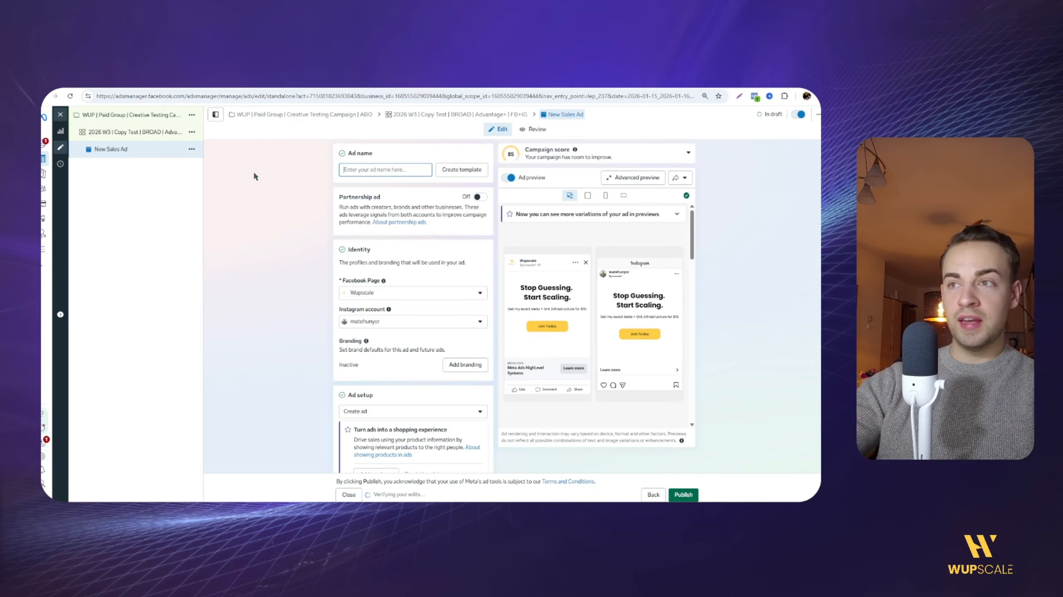
{"action": "type", "text": "2026 W3 IMG1.png"}
{"action": "key", "text": "BackSpace"}
{"action": "key", "text": "BackSpace"}
{"action": "key", "text": "BackSpace"}
{"action": "key", "text": "BackSpace"}
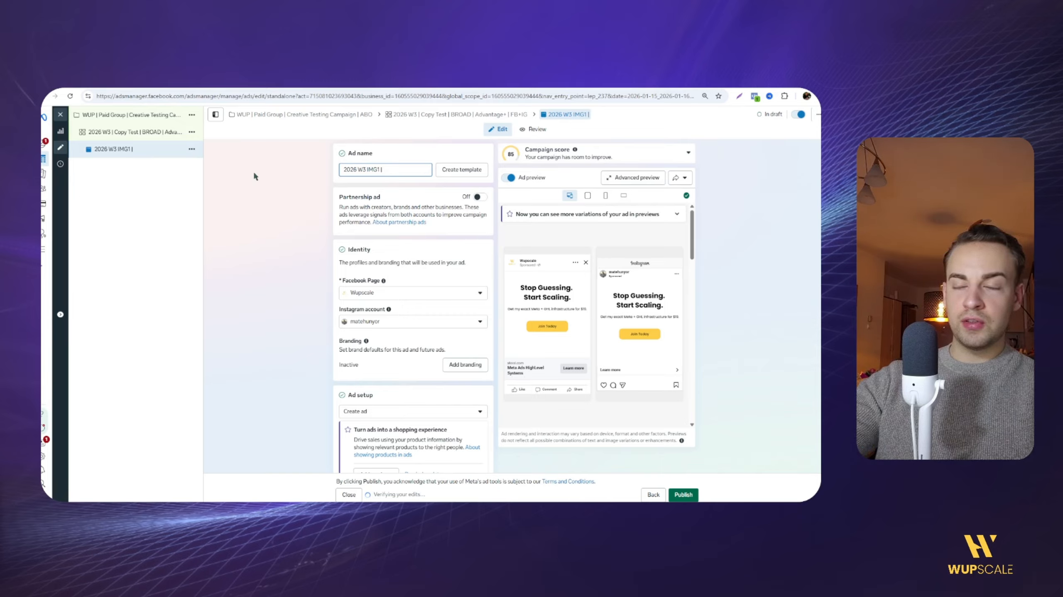
{"action": "type", "text": "| WUP"}
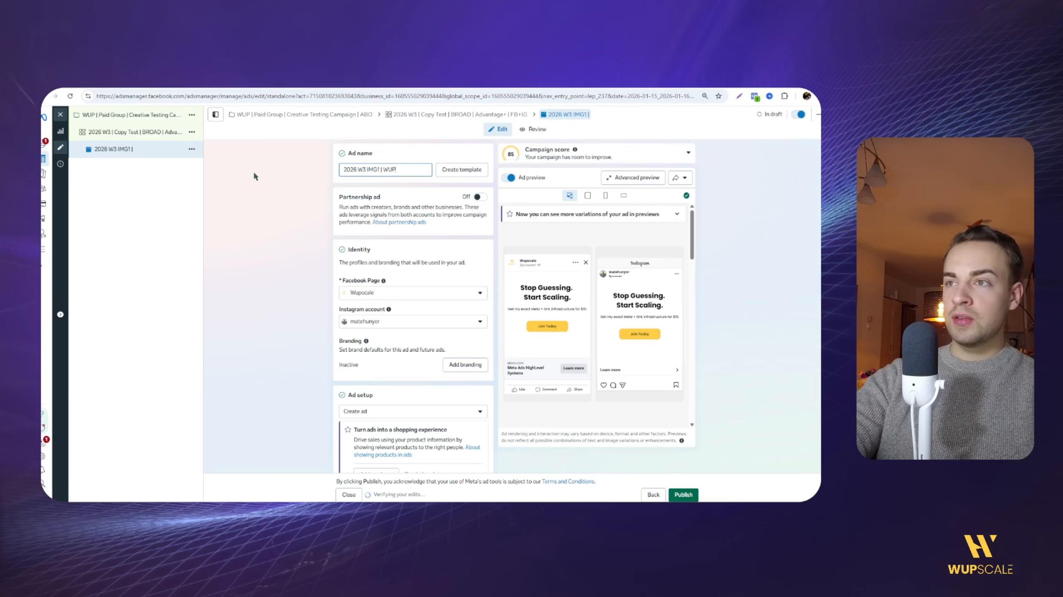
{"action": "type", "text": "1 |"}
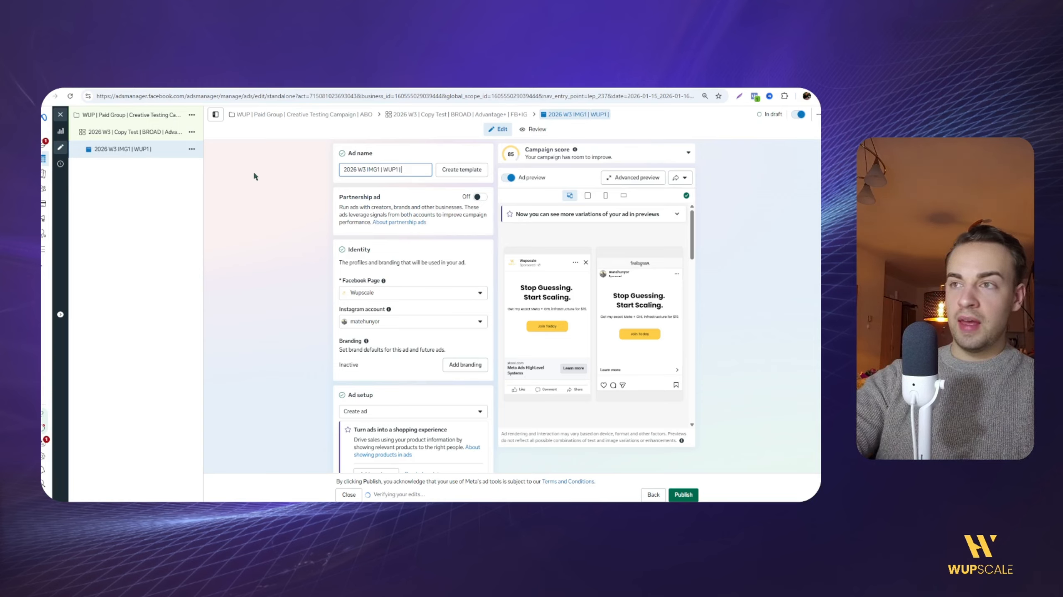
{"action": "type", "text": " Learn More |"}
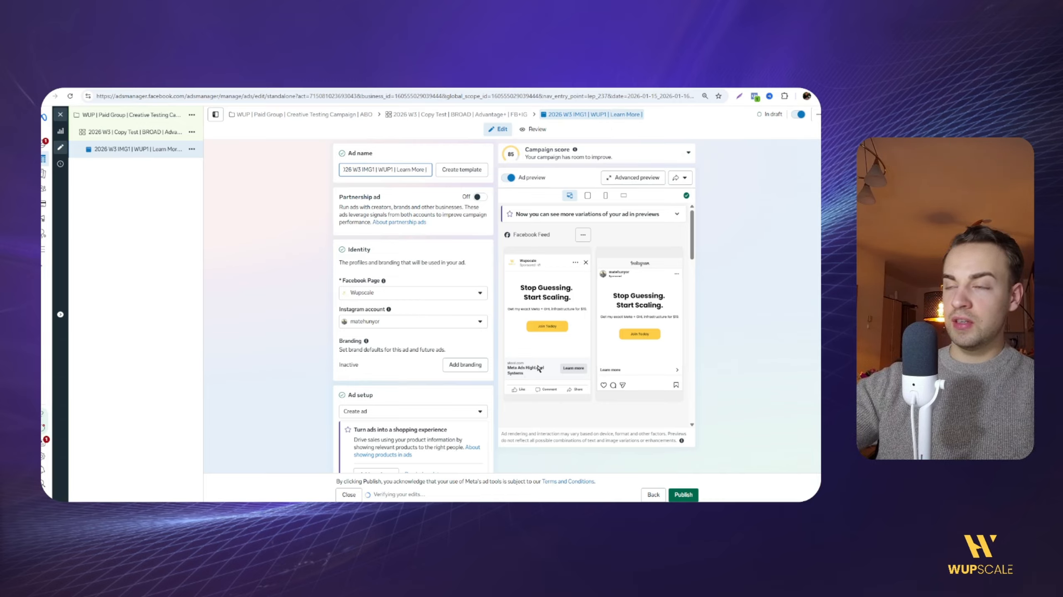
{"action": "type", "text": " S"}
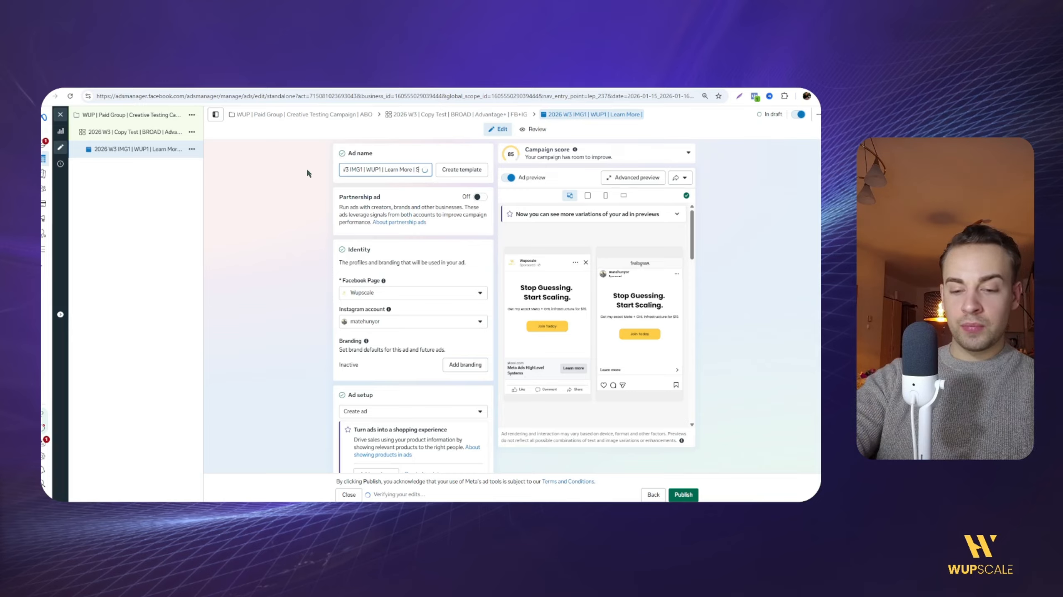
{"action": "type", "text": "kool About Page"}
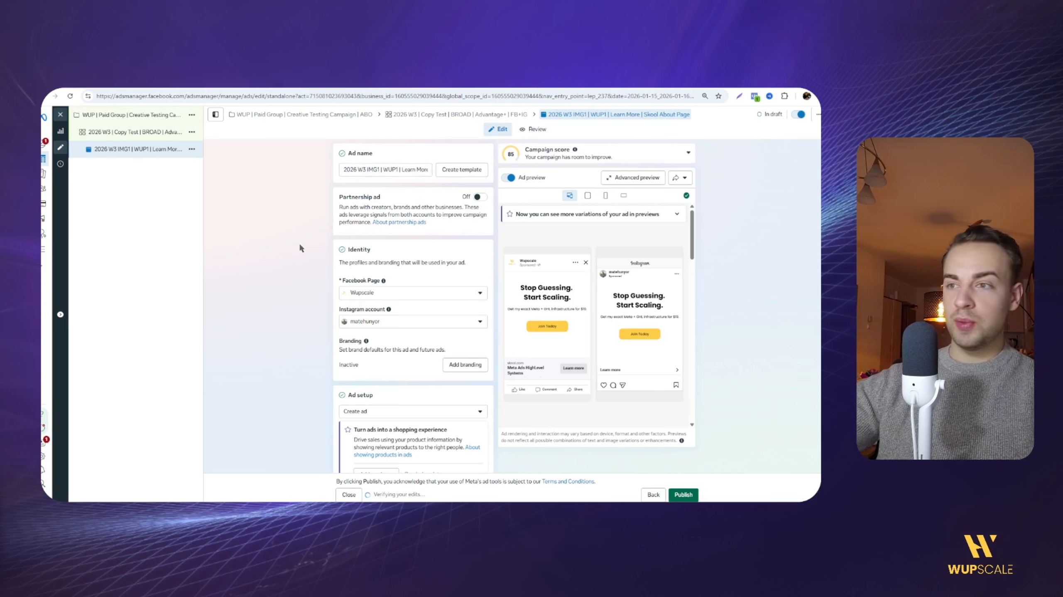
Step: Review the ad's destination, creative, text and call-to-action settings, and check which pixel is tracked for website events
{"action": "scroll", "coordinate": [304, 273], "scroll_direction": "down", "scroll_amount": 6}
{"action": "scroll", "coordinate": [305, 277], "scroll_direction": "down", "scroll_amount": 4}
{"action": "scroll", "coordinate": [304, 276], "scroll_direction": "down", "scroll_amount": 4}
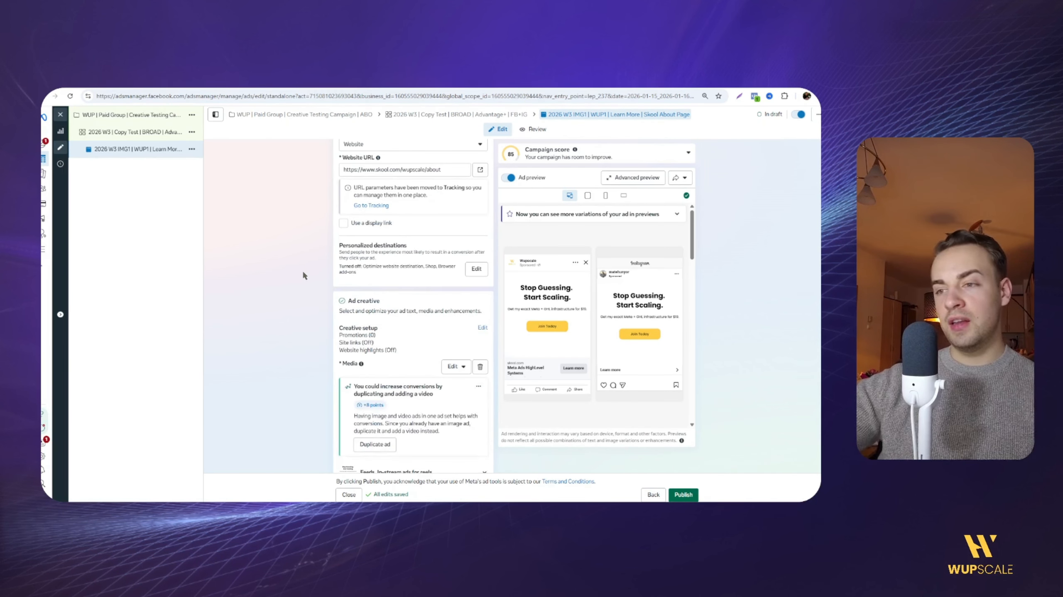
{"action": "scroll", "coordinate": [304, 276], "scroll_direction": "down", "scroll_amount": 2}
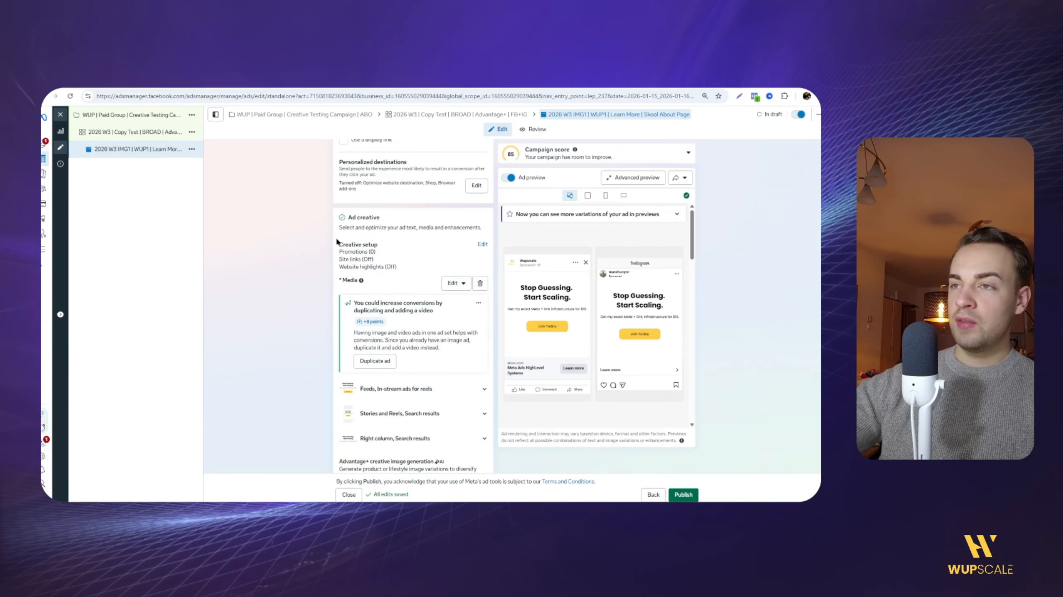
{"action": "scroll", "coordinate": [330, 242], "scroll_direction": "up", "scroll_amount": 4}
{"action": "scroll", "coordinate": [331, 288], "scroll_direction": "down", "scroll_amount": 10}
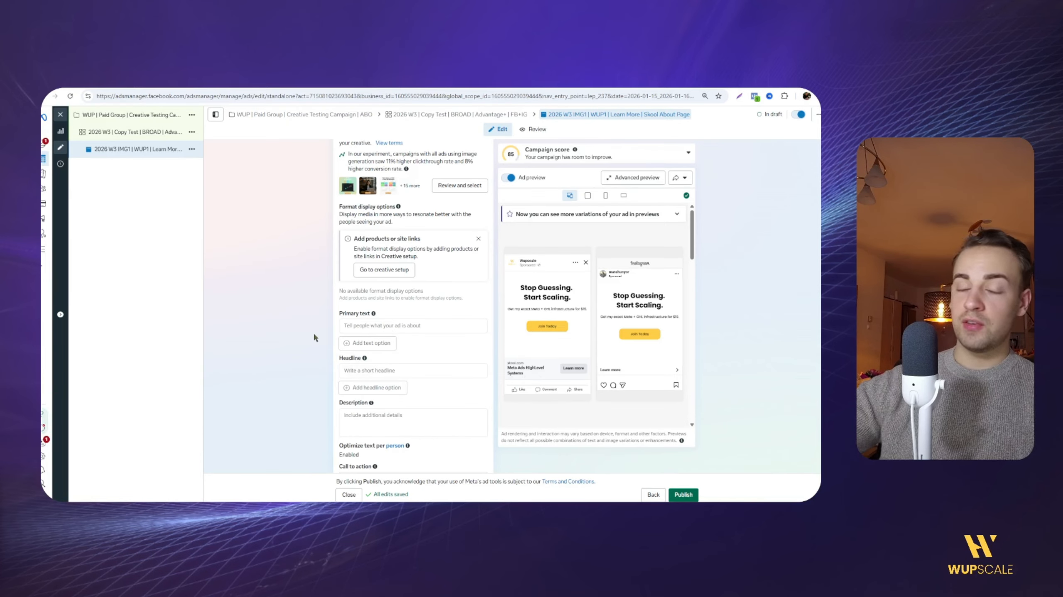
{"action": "scroll", "coordinate": [315, 338], "scroll_direction": "down", "scroll_amount": 10}
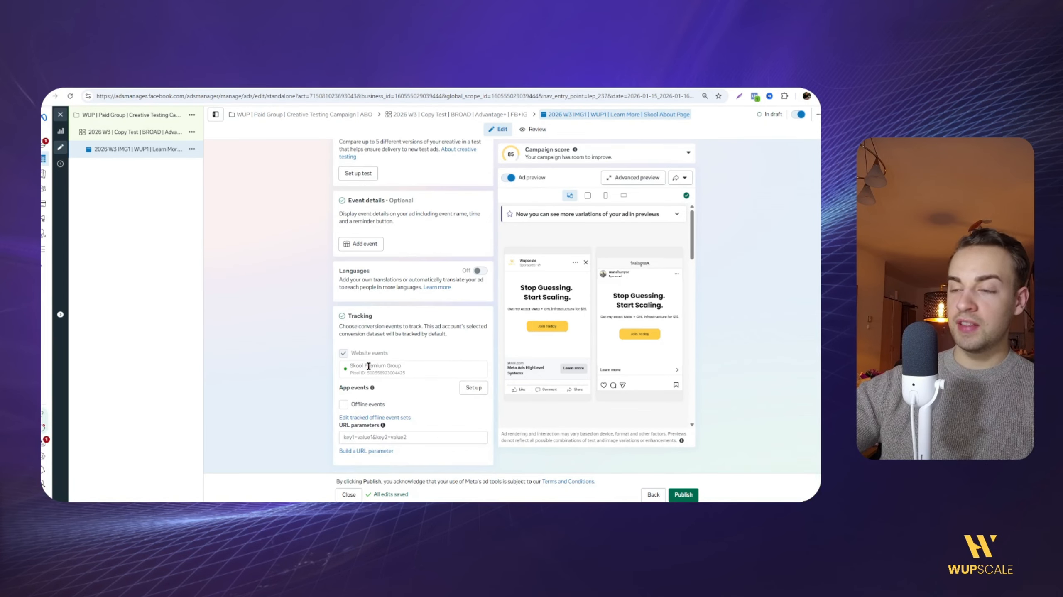
{"action": "left_click_drag", "start_coordinate": [350, 371], "coordinate": [406, 372]}
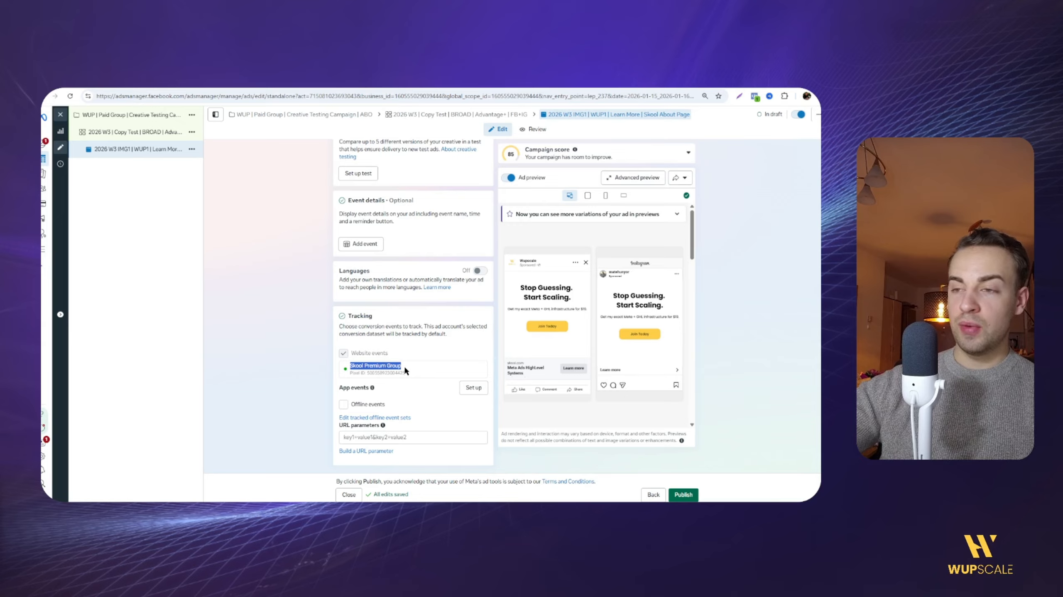
{"action": "left_click", "coordinate": [404, 370]}
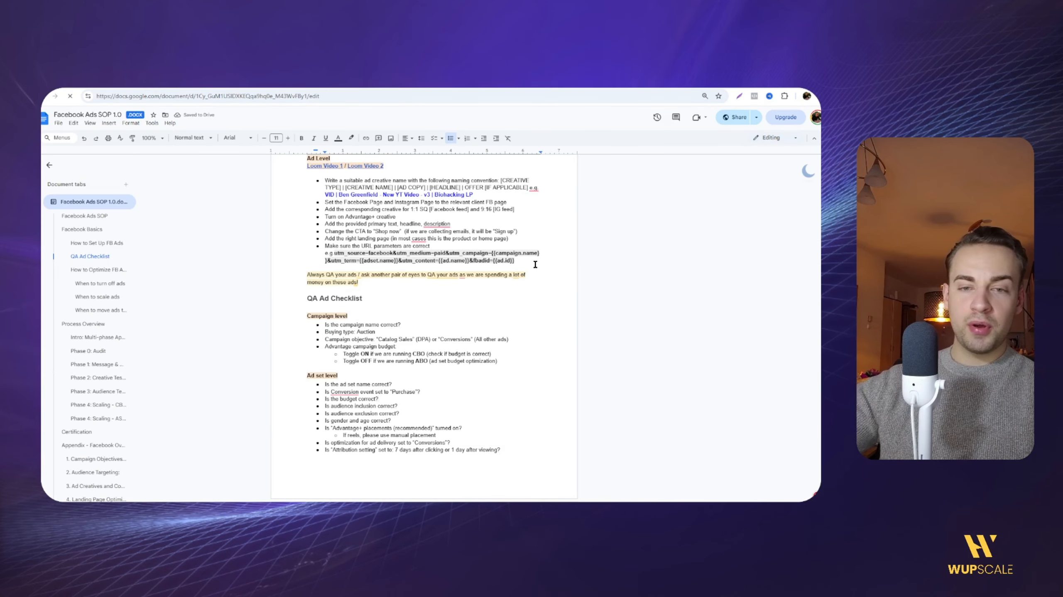
Step: Copy the UTM string from the Facebook Ads SOP document into the ad's URL parameters: utm_source=facebook&utm_medium=paid&utm_campaign={{campaign.name}}&utm_term={{adset.name}}&utm_content={{ad.name}}&fbadid={{ad.id}}
{"action": "left_click_drag", "start_coordinate": [510, 260], "coordinate": [335, 255]}
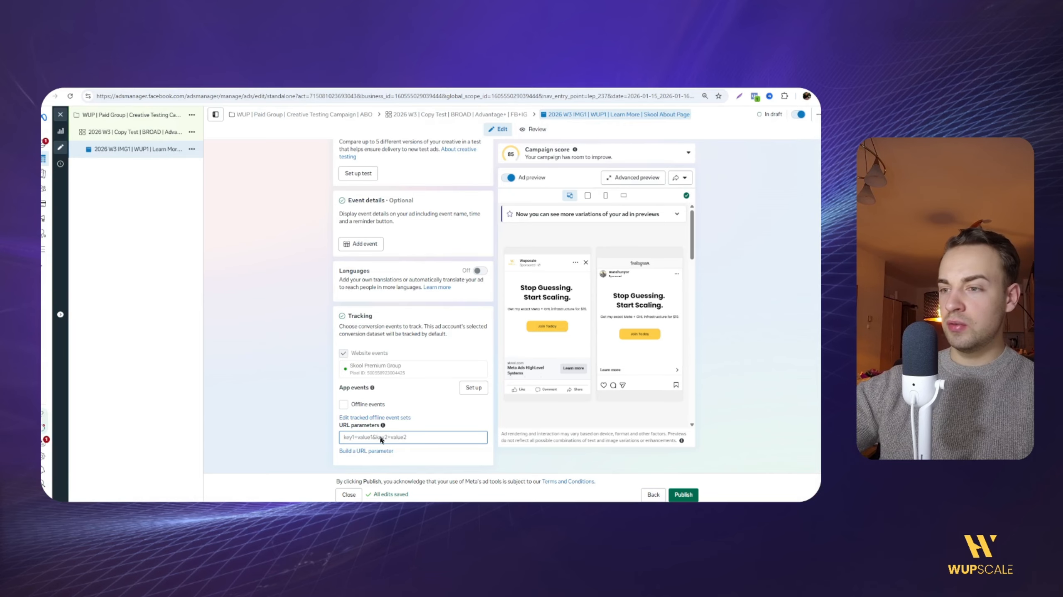
{"action": "type", "text": "utm_source=facebook&utm_medium=paid&utm_campaign={{campaign.name}}&utm_term={{adset.name}}&utm_content={{ad.name}}&fbadid={{ad.id}}"}
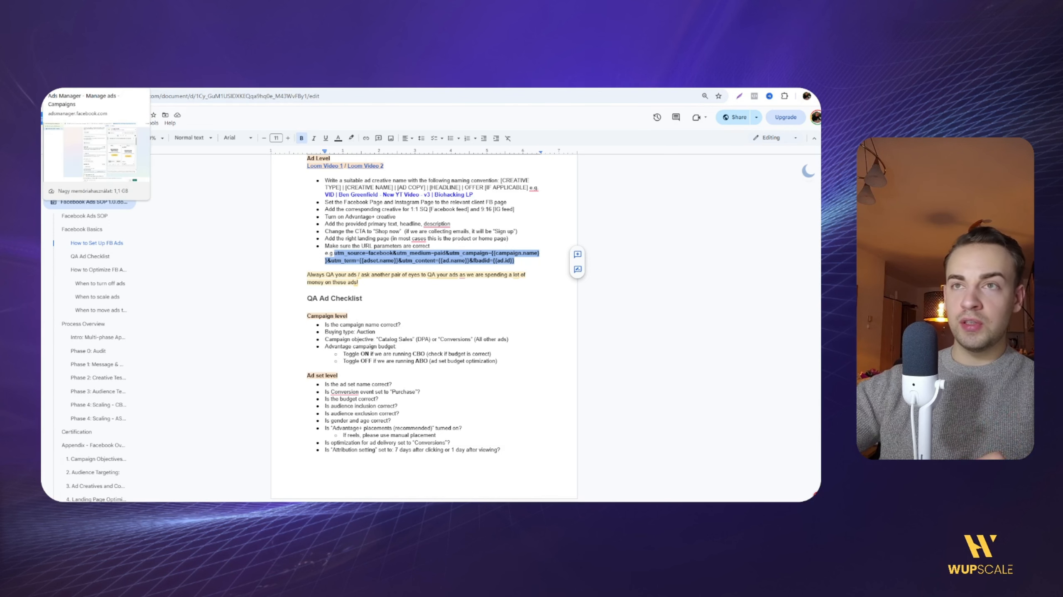
{"action": "left_click", "coordinate": [76, 85]}
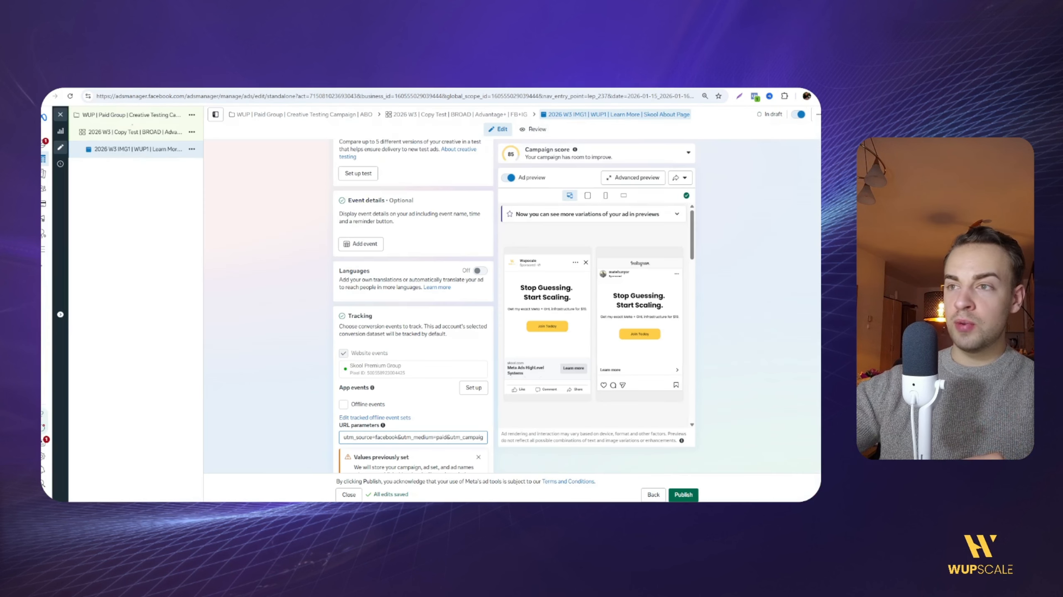
{"action": "left_click", "coordinate": [380, 439]}
{"action": "left_click", "coordinate": [301, 397]}
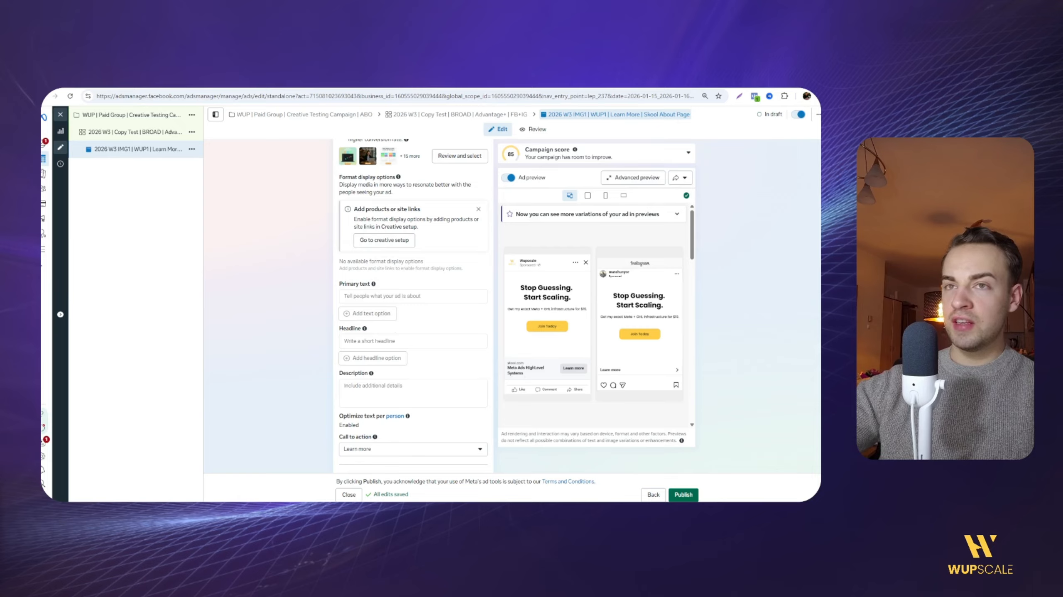
Step: Duplicate the ad into four copies within the same ad set and open the copies for individual editing
{"action": "left_click", "coordinate": [61, 117]}
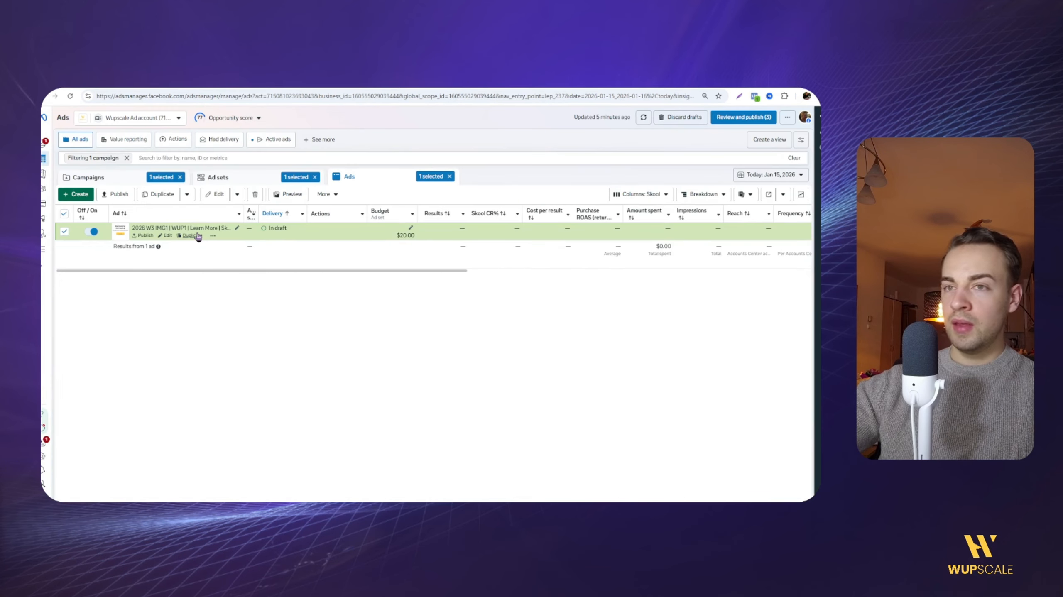
{"action": "left_click", "coordinate": [189, 235]}
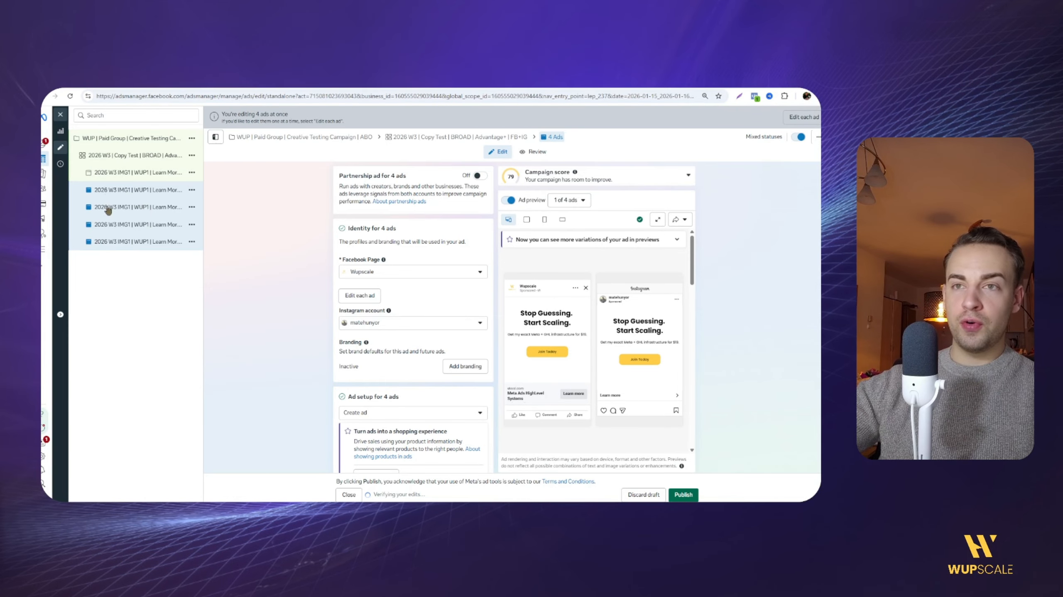
{"action": "left_click", "coordinate": [360, 297]}
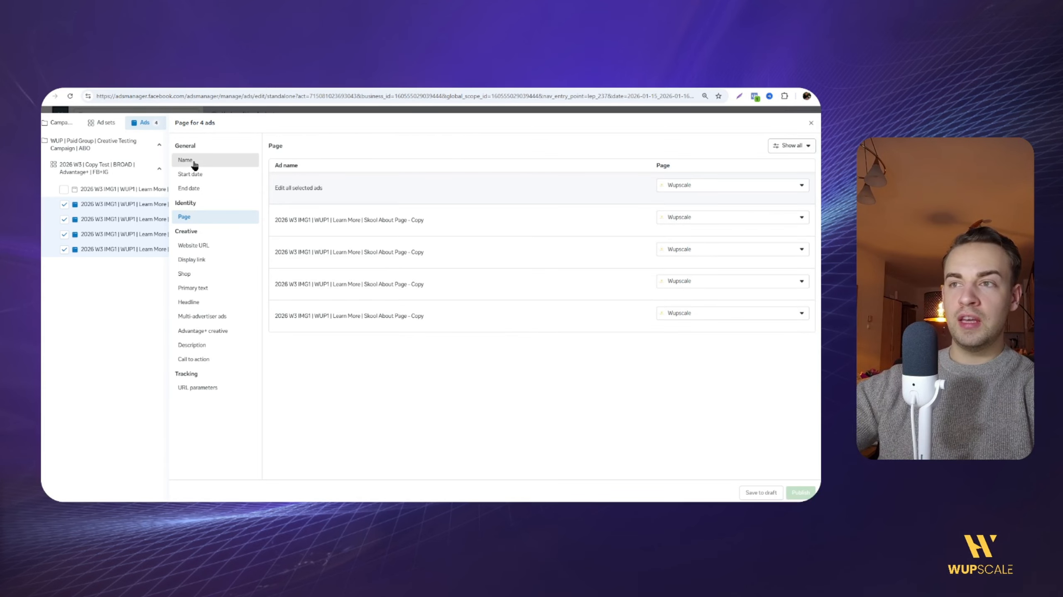
Step: Remove the " - Copy" suffix from the names of all four duplicated ads at once
{"action": "left_click", "coordinate": [194, 161]}
{"action": "left_click", "coordinate": [408, 186]}
{"action": "key", "text": "BackSpace"}
{"action": "key", "text": "BackSpace"}
{"action": "key", "text": "BackSpace"}
{"action": "key", "text": "BackSpace"}
{"action": "key", "text": "BackSpace"}
{"action": "key", "text": "BackSpace"}
{"action": "key", "text": "BackSpace"}
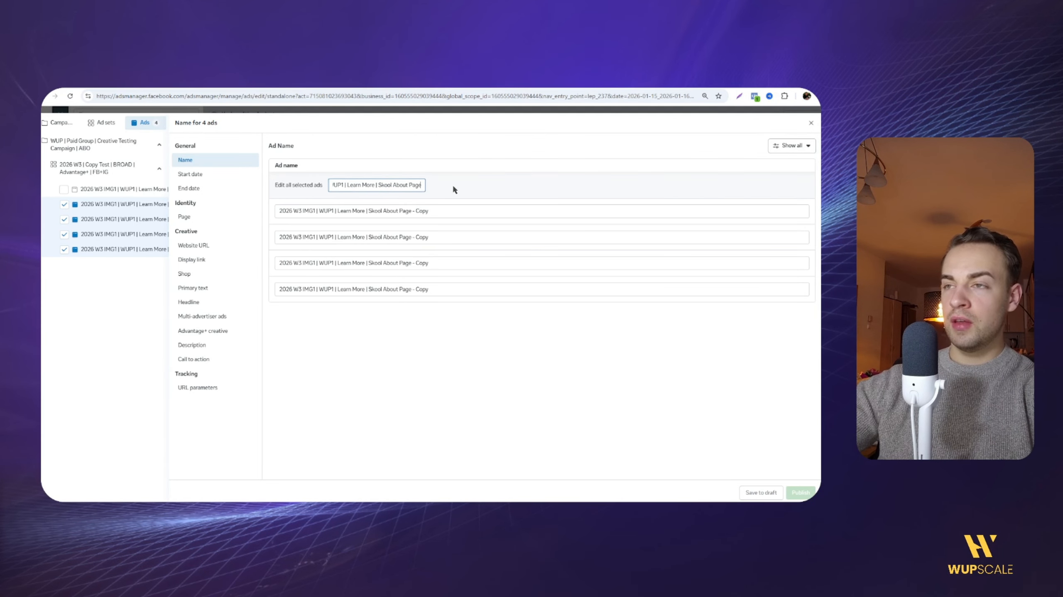
{"action": "left_click", "coordinate": [453, 189]}
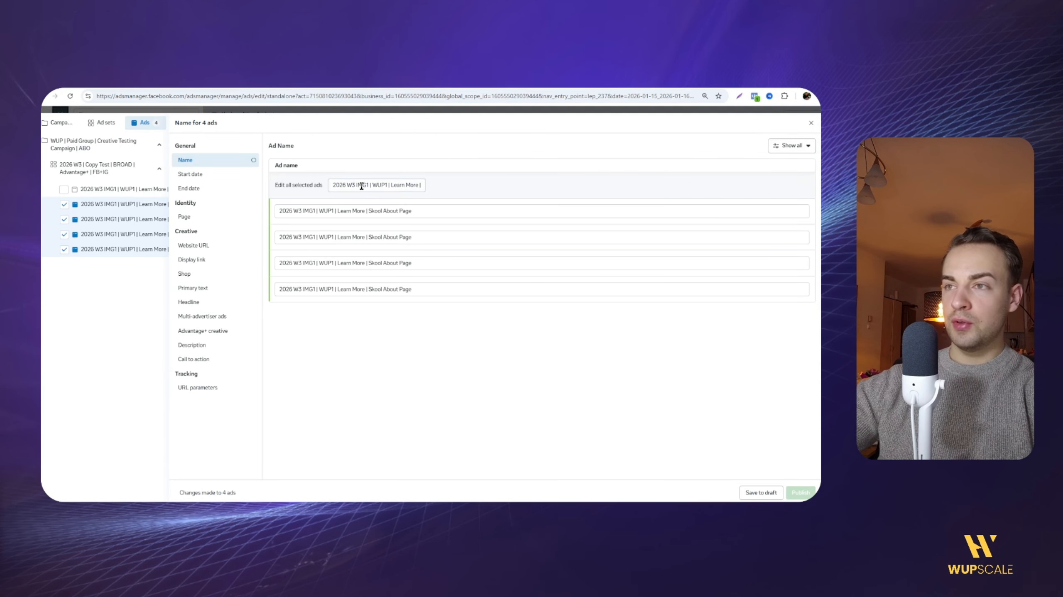
Step: Add the original ad to the bulk edit selection and change WUP1 to WUP2 in the second listed ad's name
{"action": "left_click", "coordinate": [63, 191]}
{"action": "left_click", "coordinate": [334, 212]}
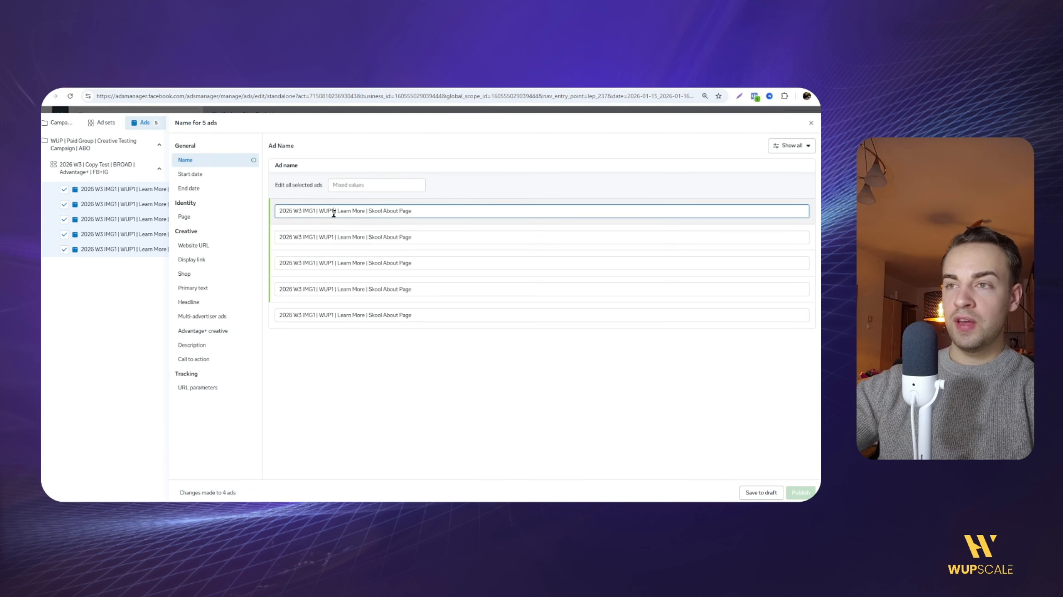
{"action": "left_click", "coordinate": [332, 237]}
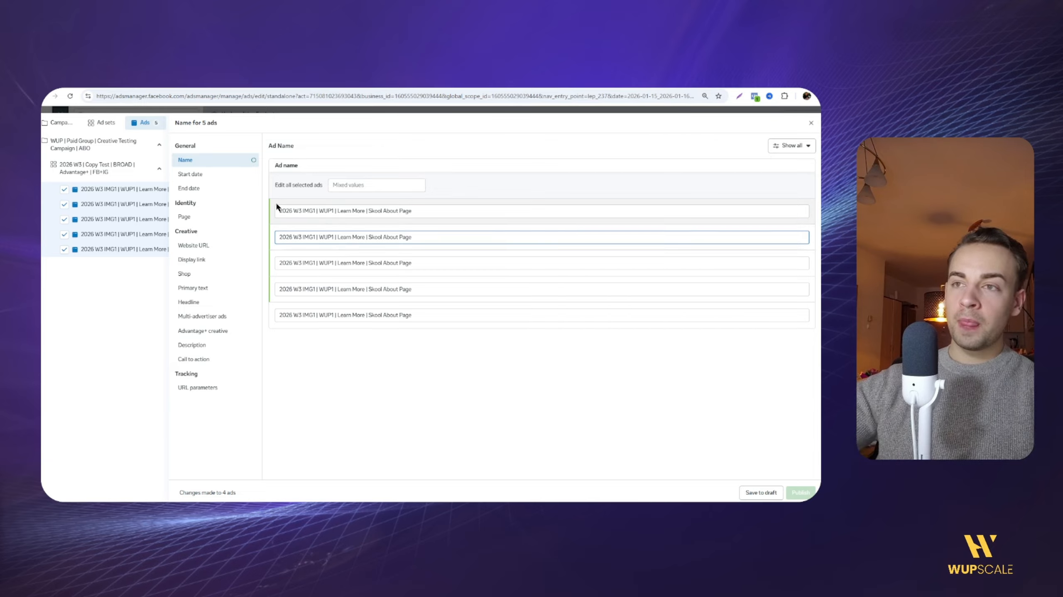
{"action": "left_click", "coordinate": [276, 222]}
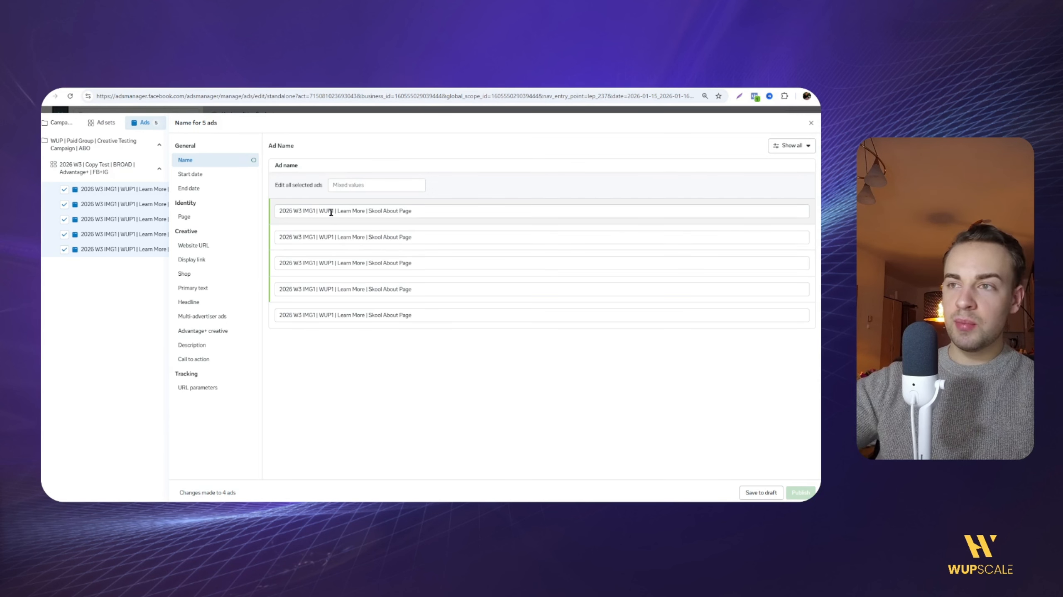
{"action": "left_click", "coordinate": [333, 263]}
{"action": "left_click", "coordinate": [333, 237]}
{"action": "key", "text": "BackSpace"}
{"action": "type", "text": "2"}
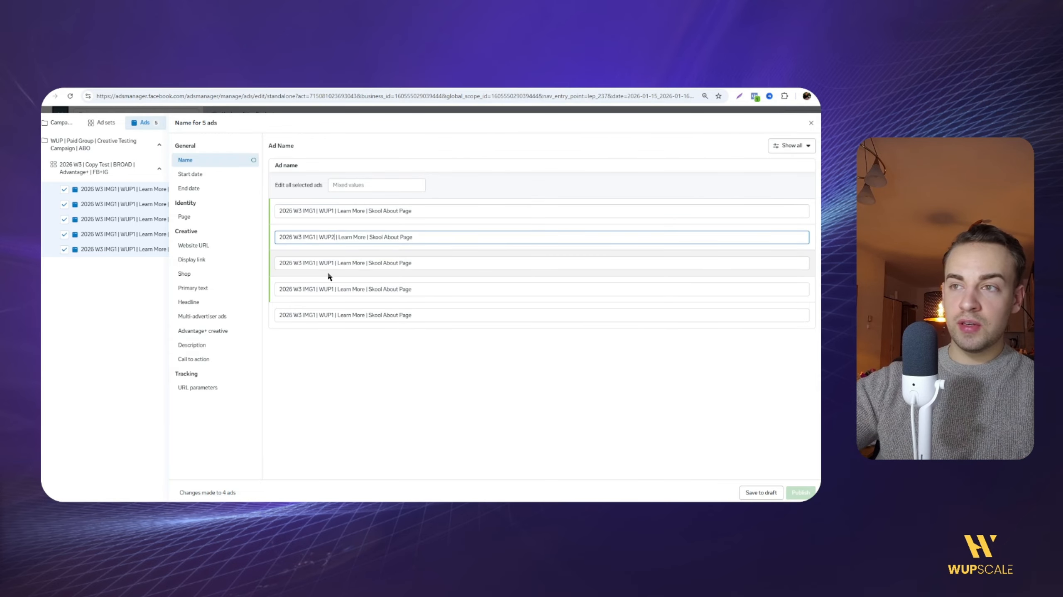
Step: Change WUP1 to WUP3, WUP4 and WUP5 in the names of the third, fourth and fifth listed ads
{"action": "left_click", "coordinate": [334, 263]}
{"action": "key", "text": "BackSpace"}
{"action": "type", "text": "3"}
{"action": "left_click", "coordinate": [333, 289]}
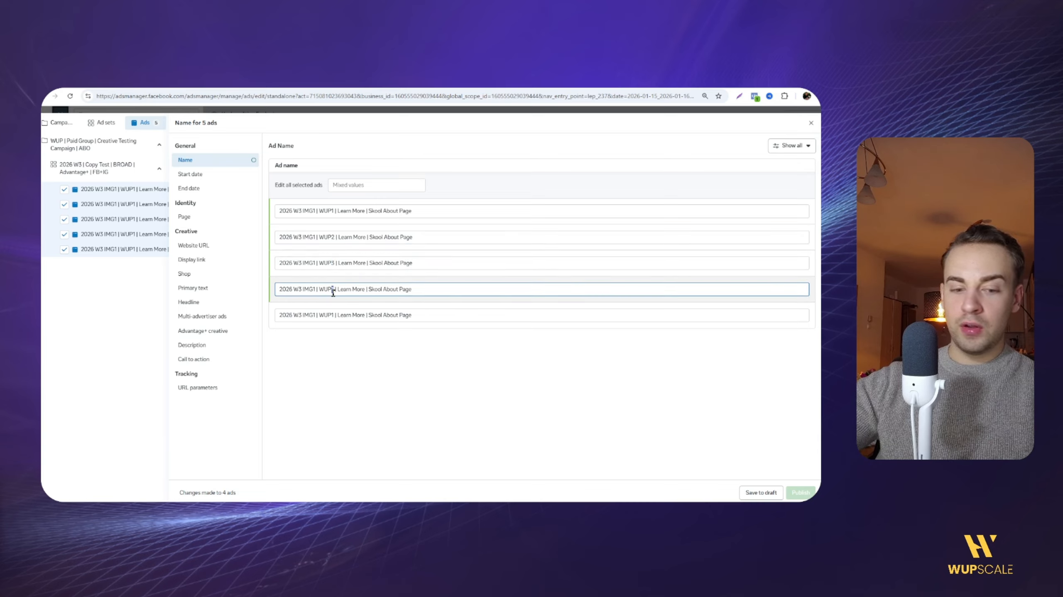
{"action": "key", "text": "BackSpace"}
{"action": "type", "text": "4"}
{"action": "left_click", "coordinate": [330, 315]}
{"action": "key", "text": "BackSpace"}
{"action": "type", "text": "5"}
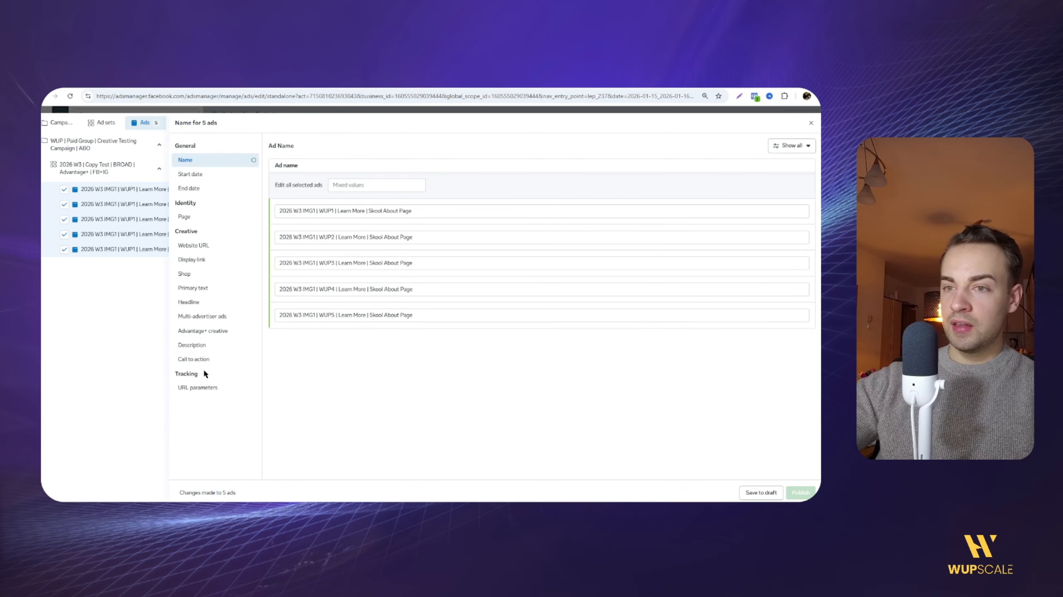
Step: Set the headline of all five ads to the worksheet's "Scale Your Ads Today"
{"action": "left_click", "coordinate": [218, 304]}
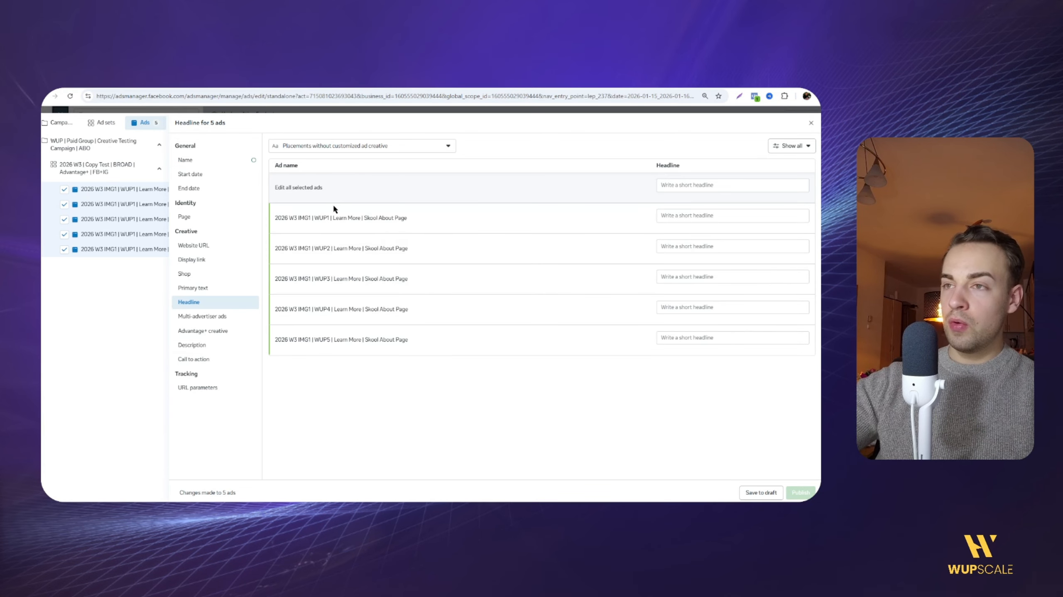
{"action": "left_click", "coordinate": [304, 88]}
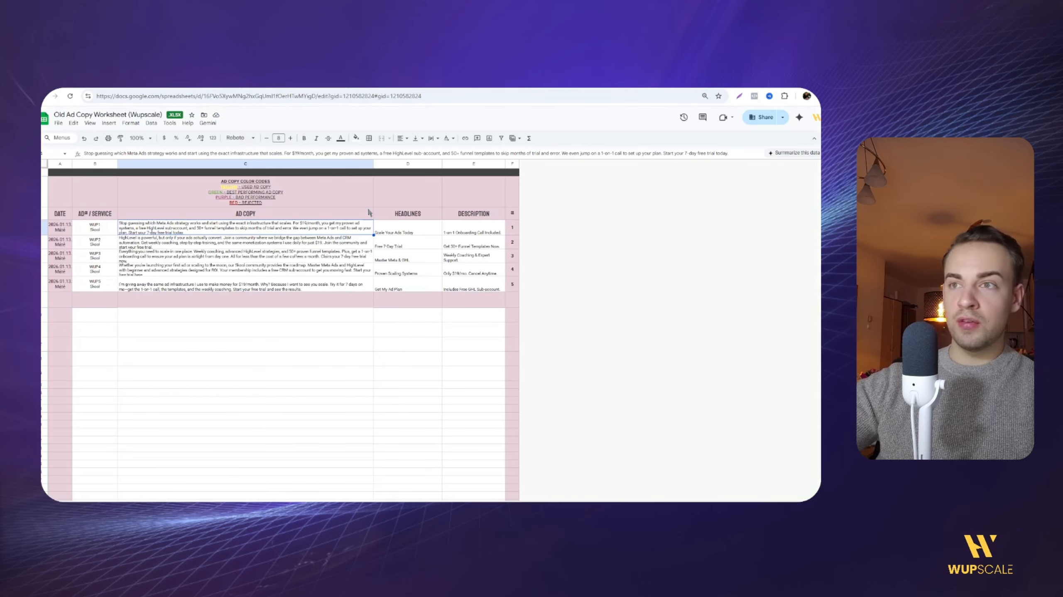
{"action": "left_click", "coordinate": [395, 231]}
{"action": "key", "text": "ctrl+c"}
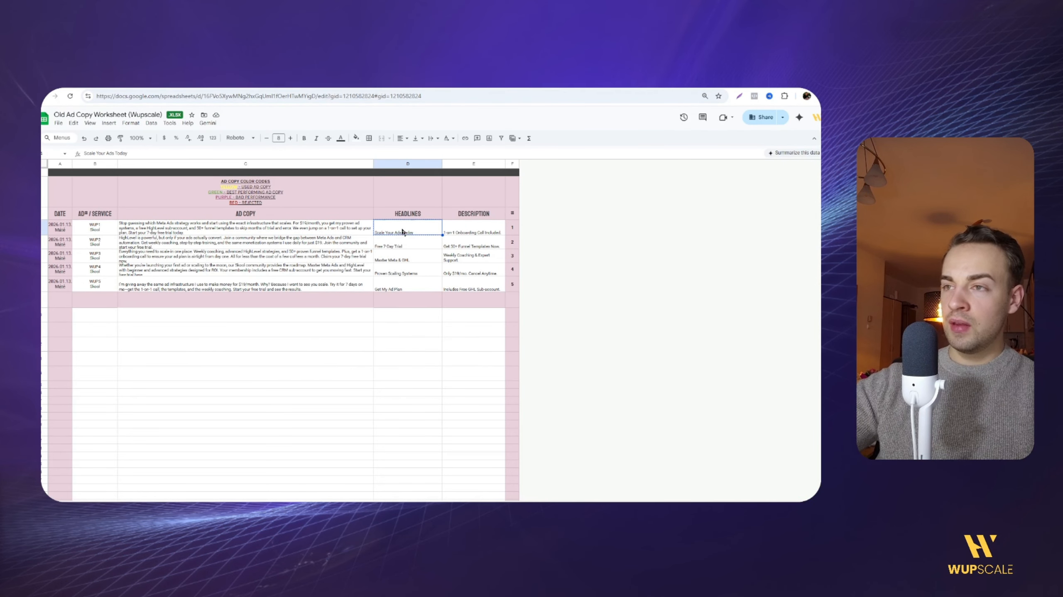
{"action": "left_click", "coordinate": [260, 88]}
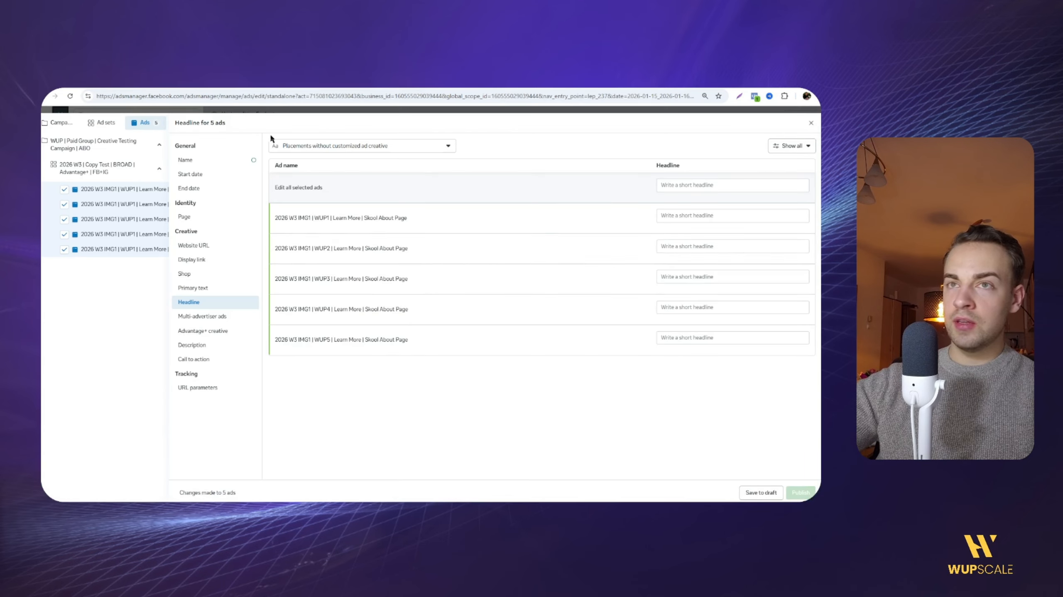
{"action": "left_click", "coordinate": [675, 187]}
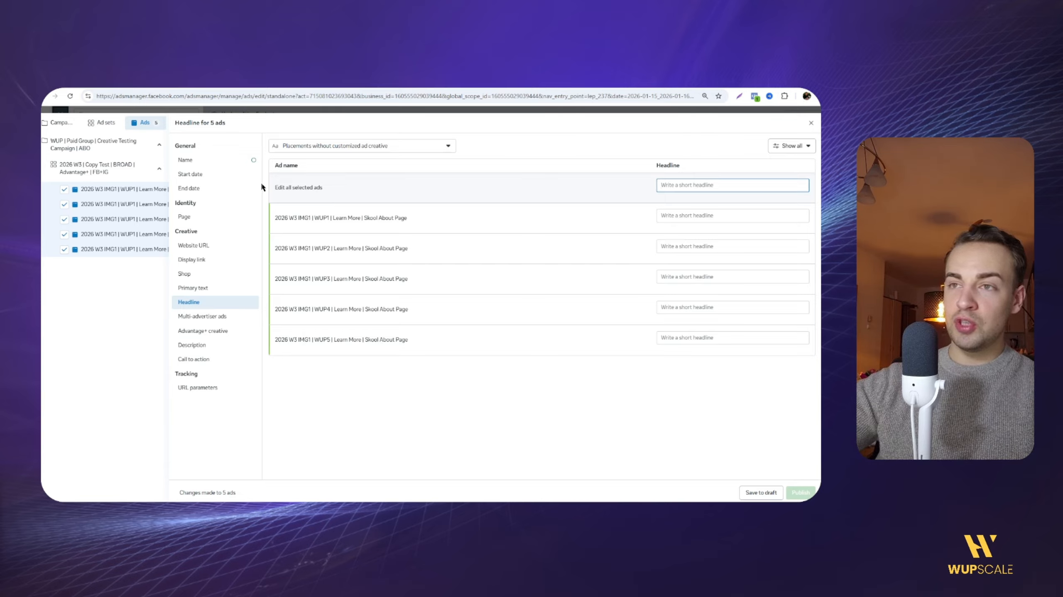
{"action": "key", "text": "ctrl+v"}
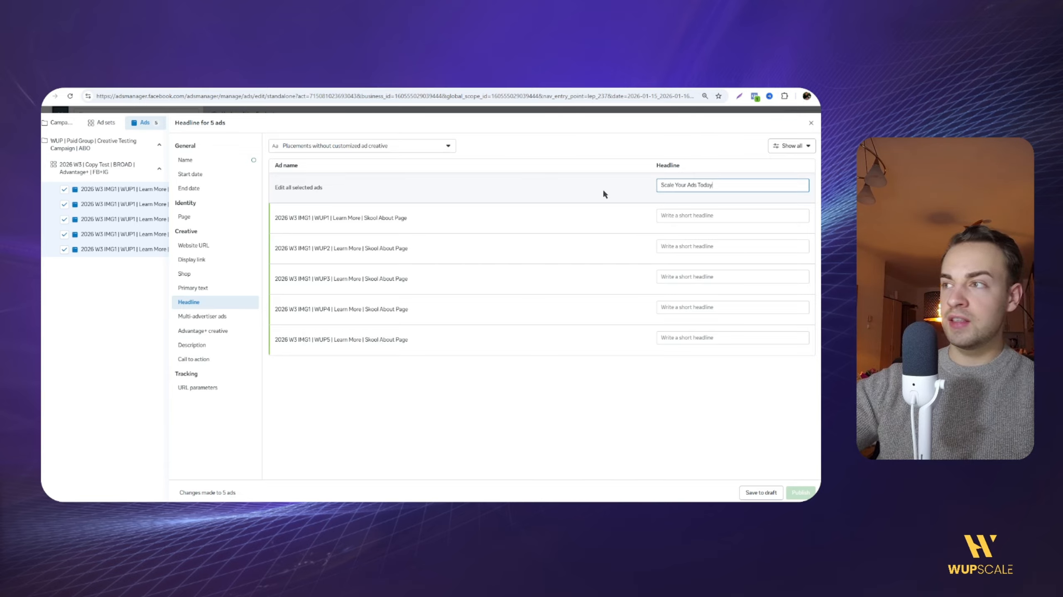
Step: Set the description of all five ads to the worksheet's "Includes Free GHL Sub-account."
{"action": "left_click", "coordinate": [208, 345]}
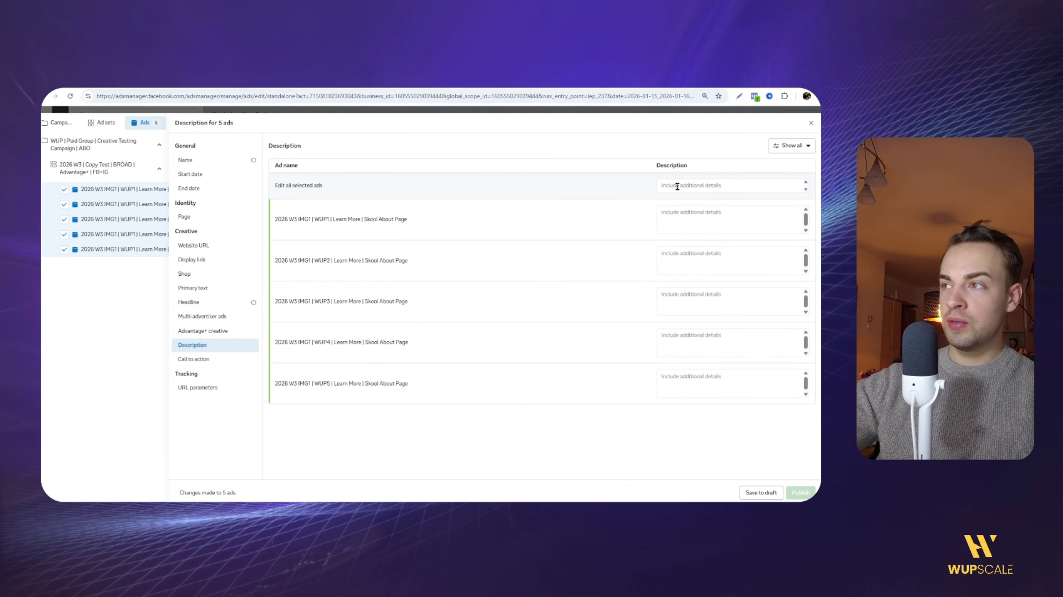
{"action": "left_click", "coordinate": [337, 86]}
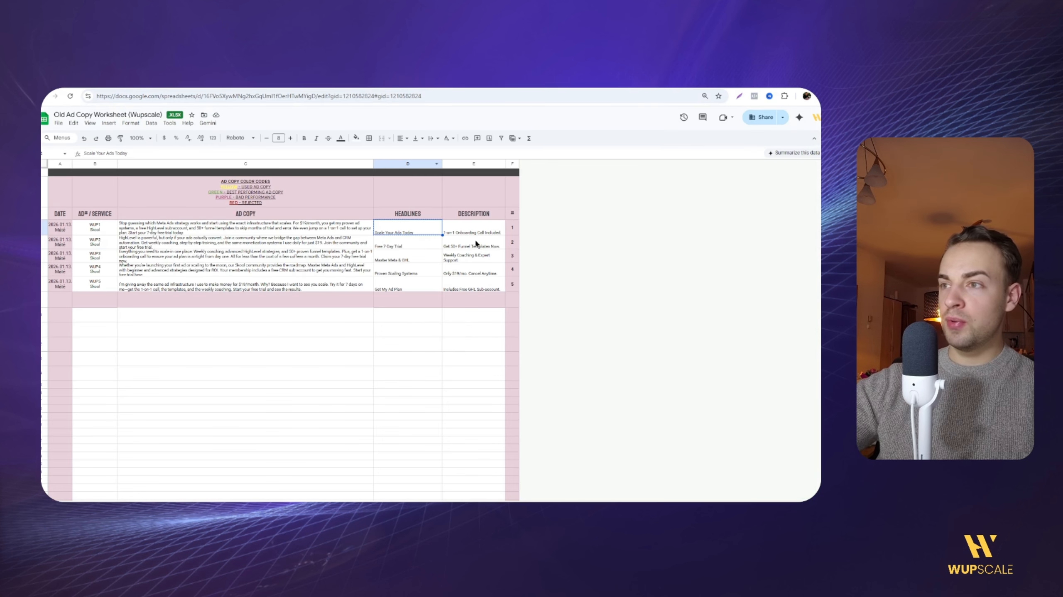
{"action": "left_click", "coordinate": [459, 290]}
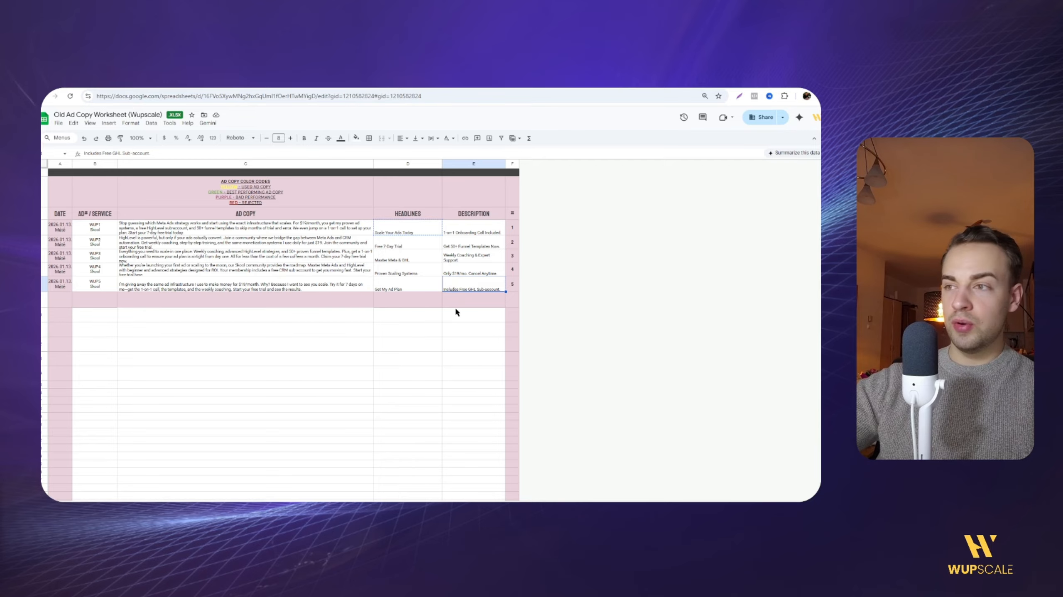
{"action": "key", "text": "ctrl+c"}
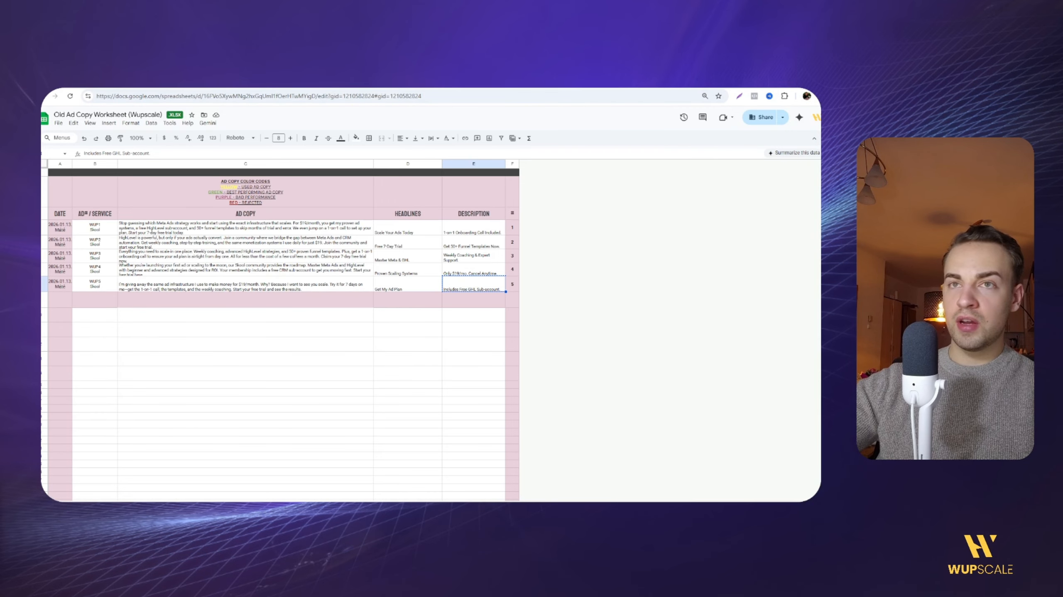
{"action": "key", "text": "ctrl+shift+Tab"}
{"action": "left_click", "coordinate": [689, 185]}
{"action": "key", "text": "ctrl+v"}
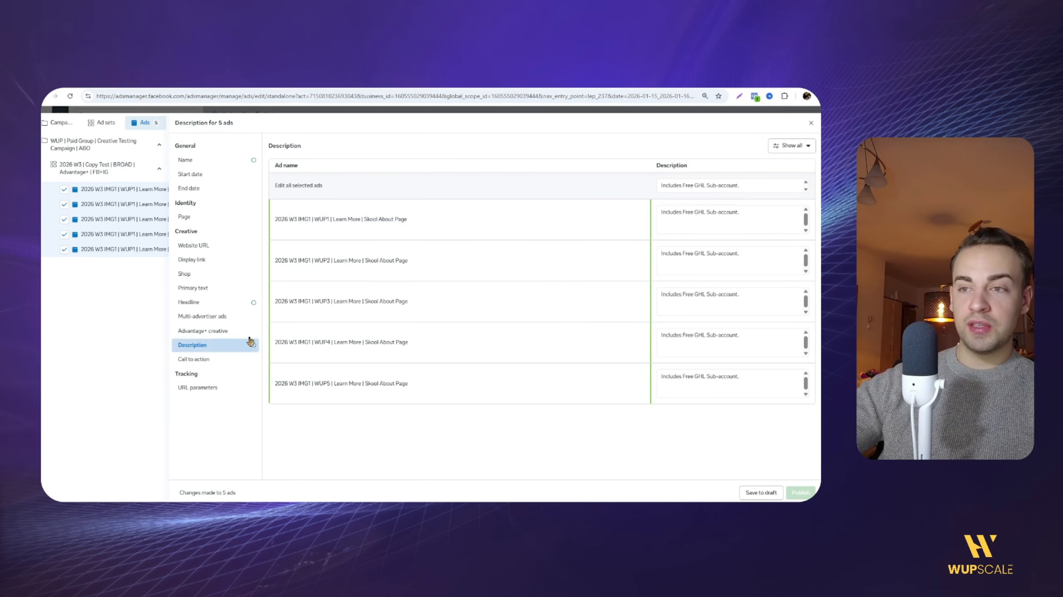
Step: Open the primary text settings for the five ads and switch to the ad copy worksheet in Google Sheets
{"action": "left_click", "coordinate": [208, 291]}
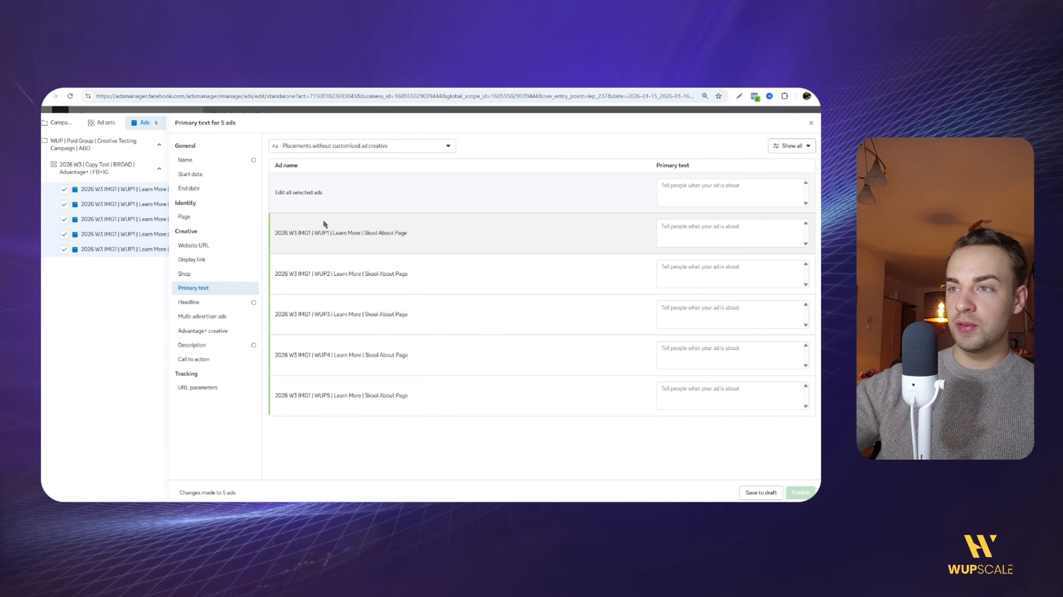
{"action": "left_click", "coordinate": [713, 235]}
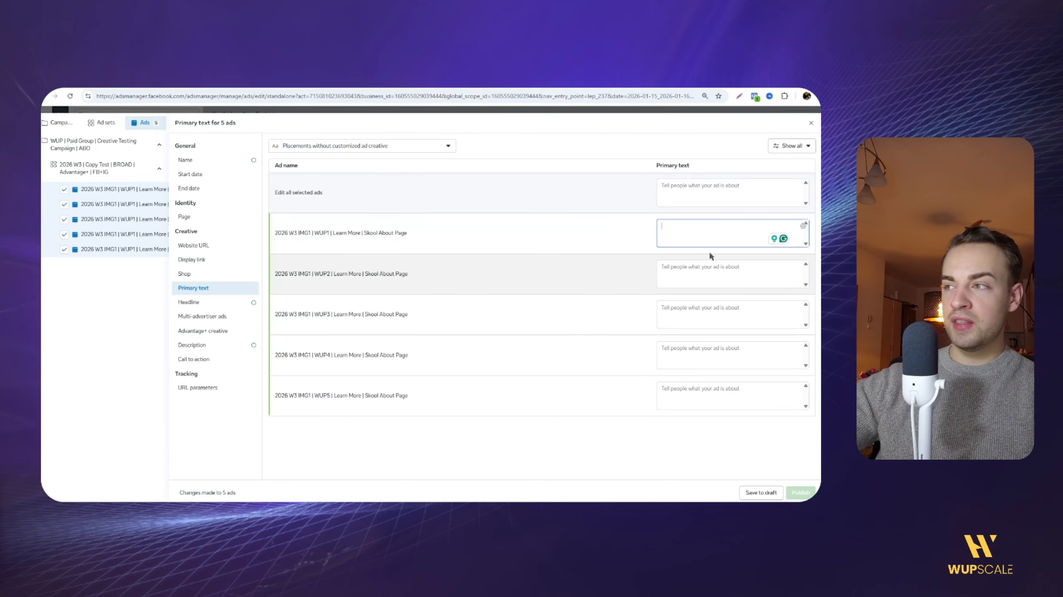
{"action": "left_click", "coordinate": [316, 236]}
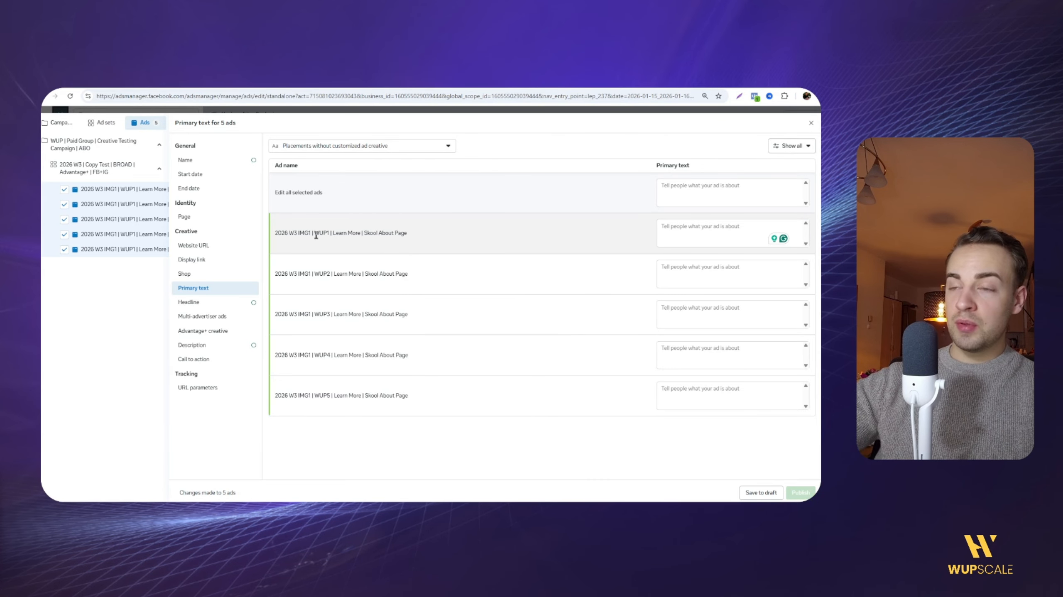
{"action": "left_click", "coordinate": [322, 155]}
{"action": "left_click", "coordinate": [293, 89]}
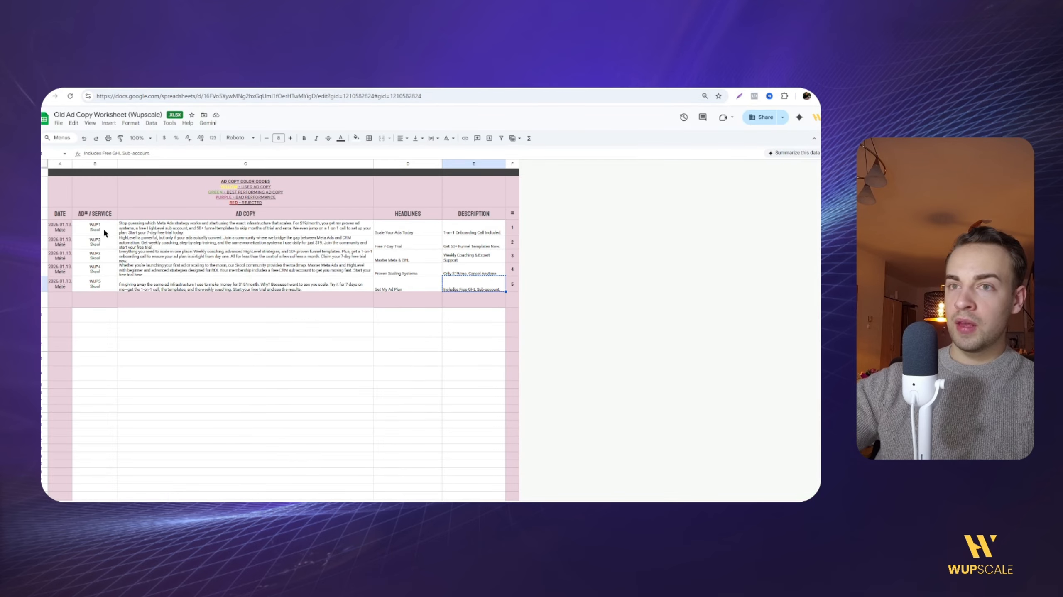
Step: Mark the WUP1 to WUP5 rows as used ad copy by filling their cells from service to description with yellow
{"action": "double_click", "coordinate": [93, 233]}
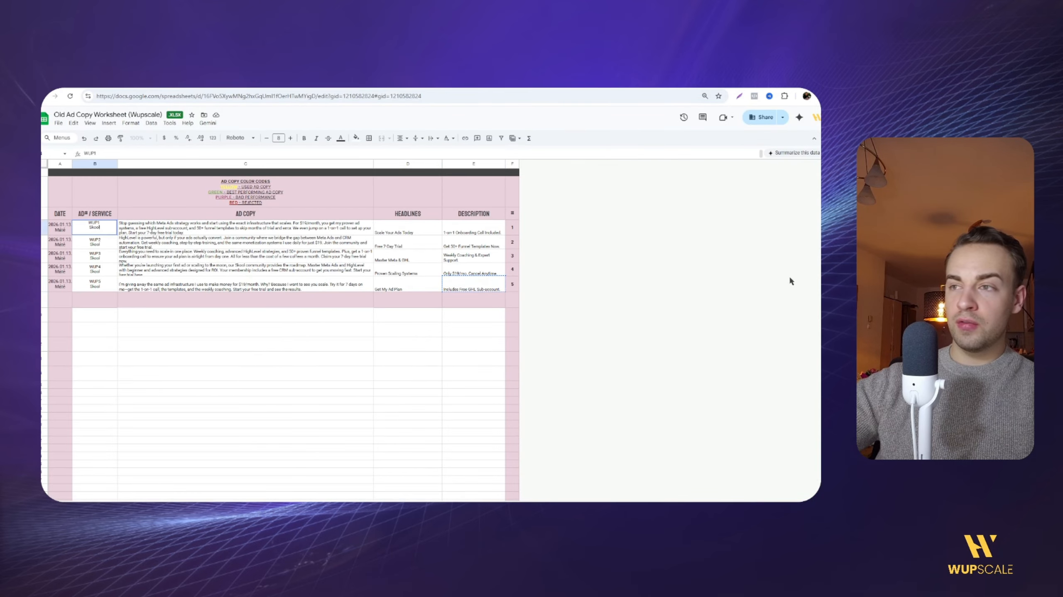
{"action": "left_click", "coordinate": [792, 256]}
{"action": "left_click", "coordinate": [822, 97]}
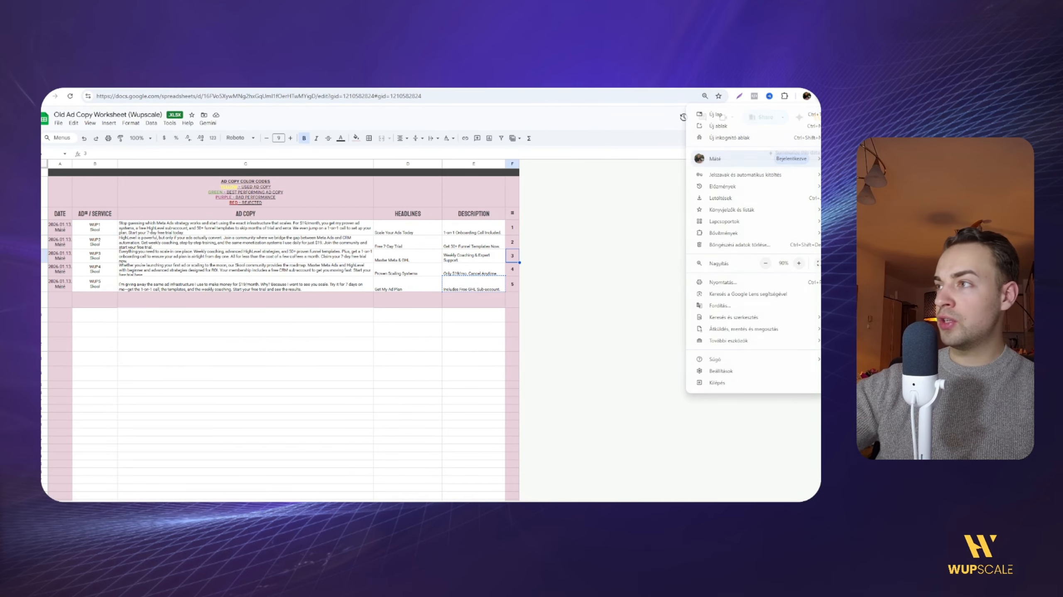
{"action": "left_click", "coordinate": [799, 264]}
{"action": "left_click", "coordinate": [799, 263]}
{"action": "left_click", "coordinate": [160, 274]}
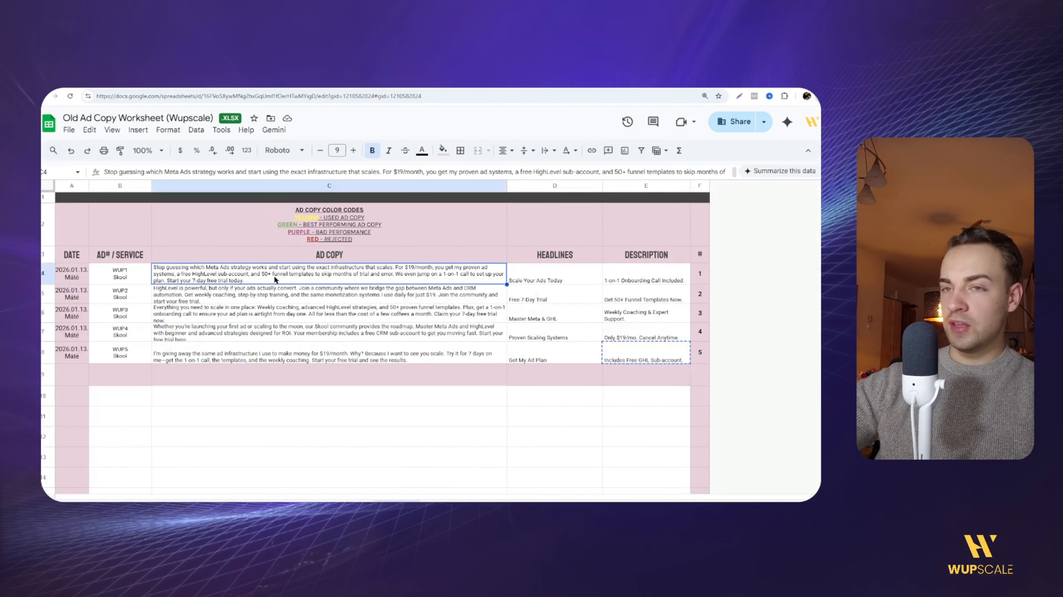
{"action": "left_click", "coordinate": [108, 279]}
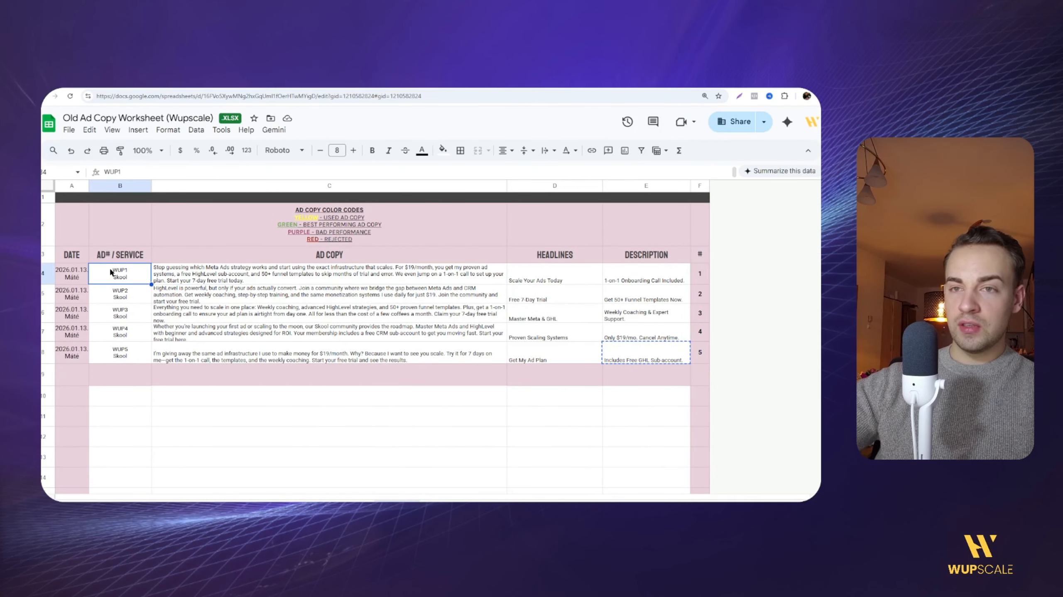
{"action": "left_click", "coordinate": [116, 352]}
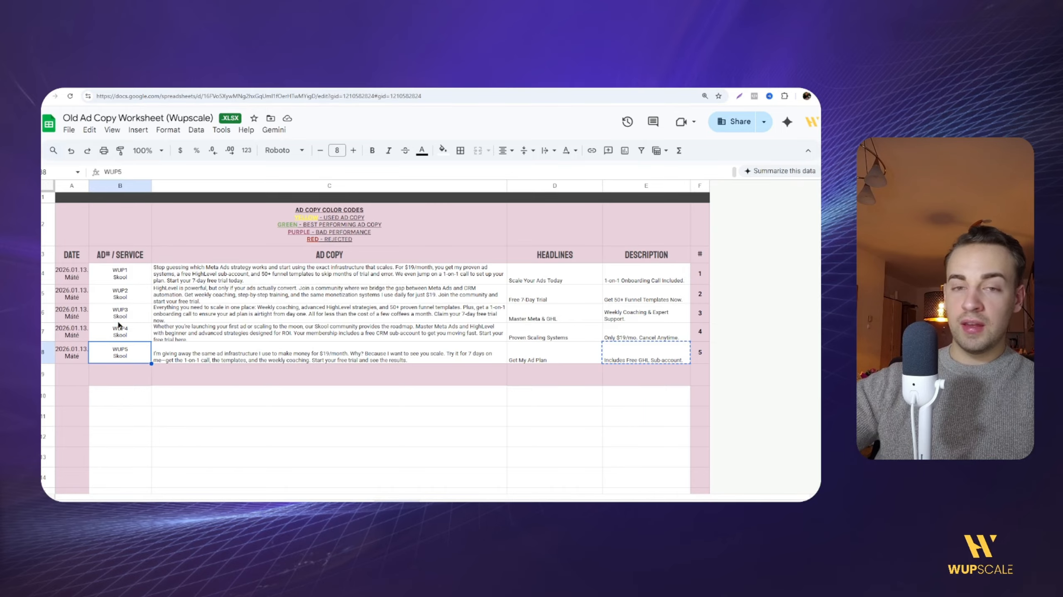
{"action": "left_click_drag", "start_coordinate": [120, 279], "coordinate": [629, 356]}
{"action": "left_click", "coordinate": [262, 233]}
{"action": "left_click", "coordinate": [443, 150]}
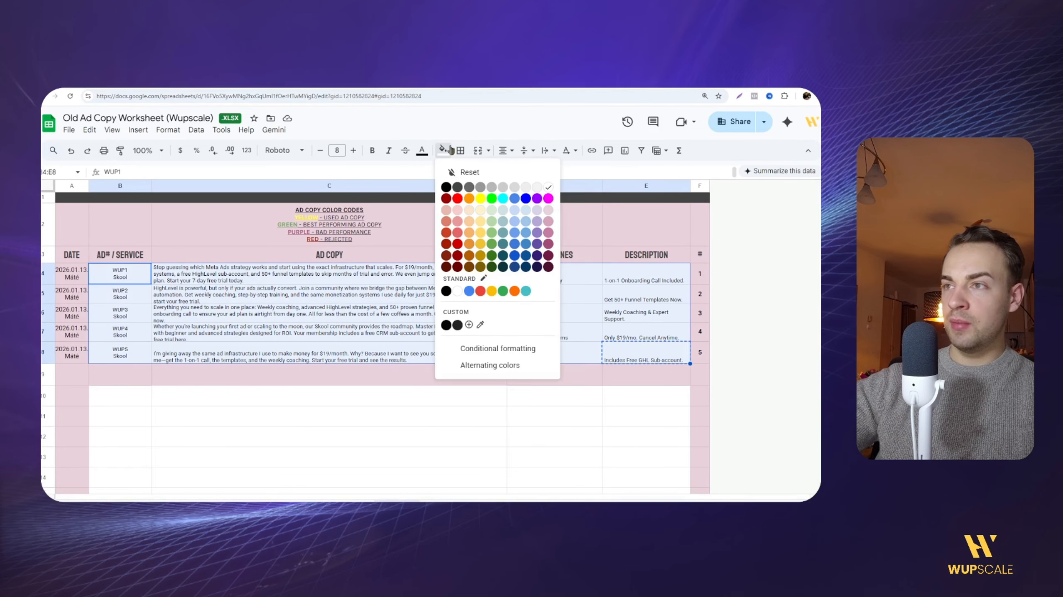
{"action": "left_click", "coordinate": [478, 202]}
{"action": "left_click", "coordinate": [307, 222]}
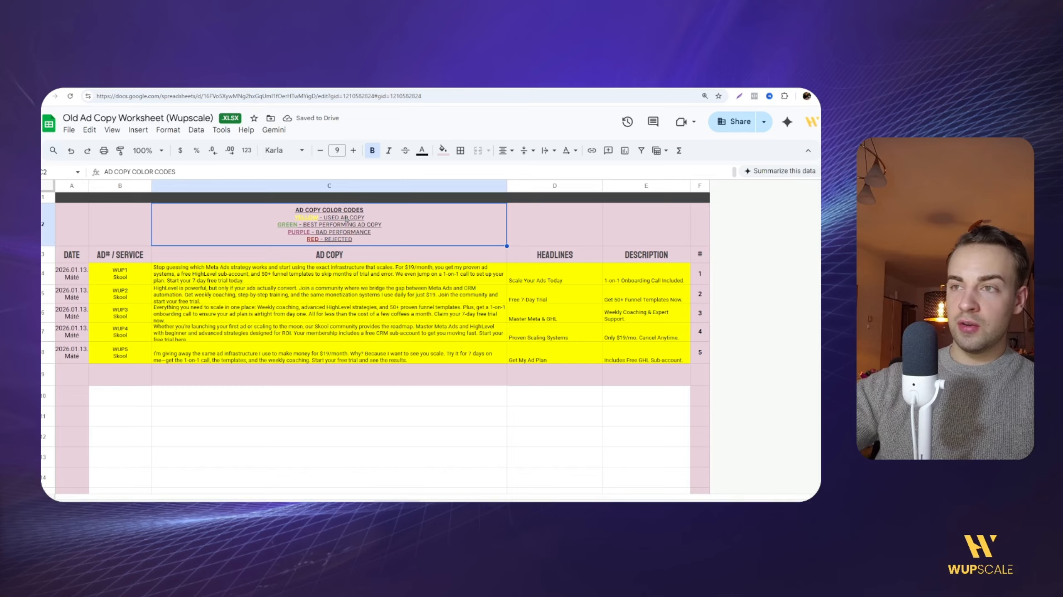
Step: Copy the WUP1 and WUP2 ad copy from the worksheet into the primary text of the matching ads
{"action": "triple_click", "coordinate": [208, 272]}
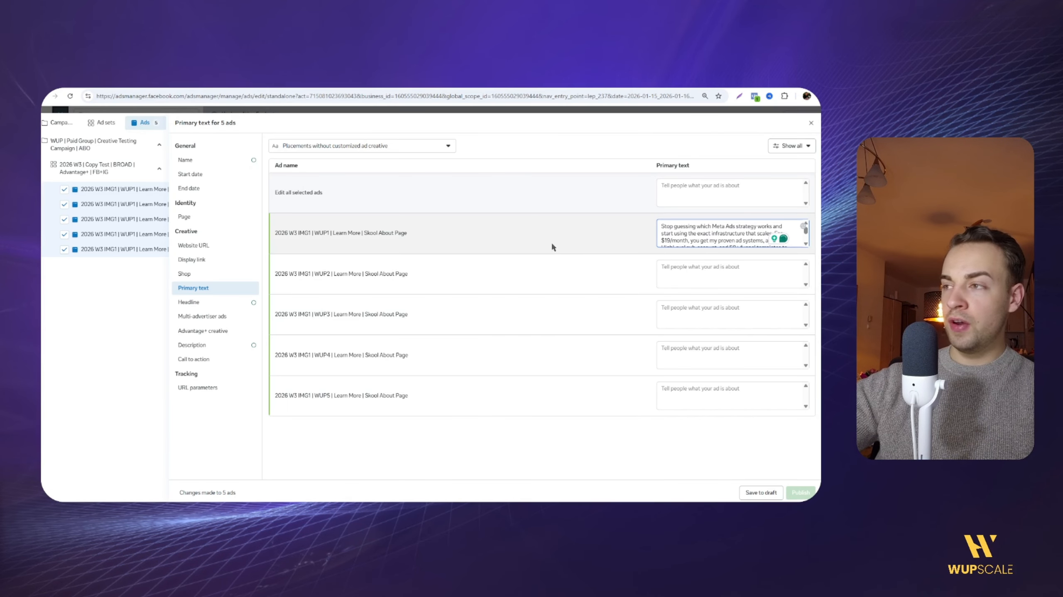
{"action": "left_click", "coordinate": [720, 279]}
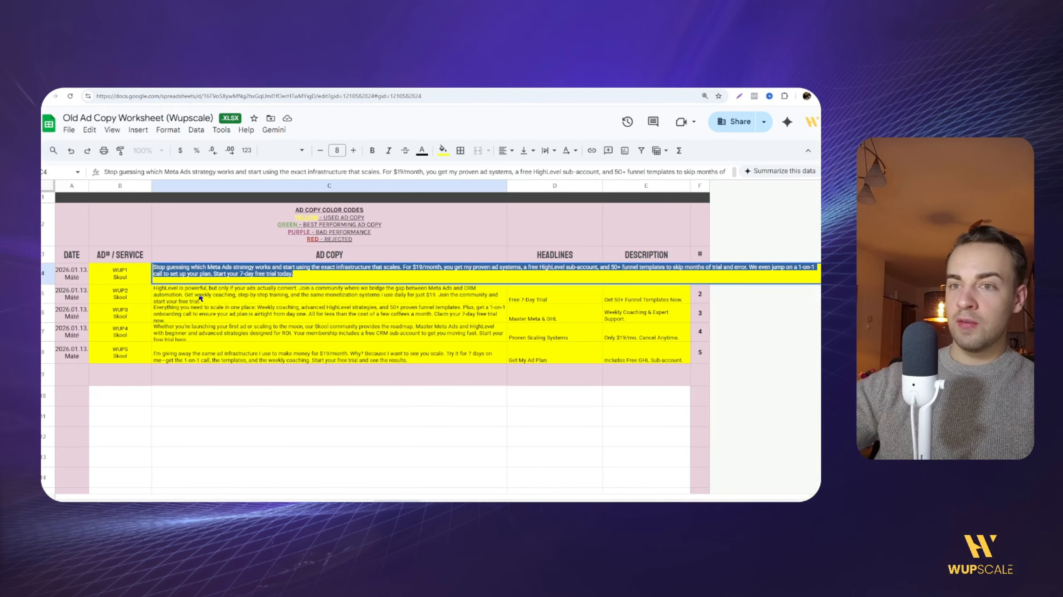
{"action": "key", "text": "Return"}
{"action": "key", "text": "Return"}
{"action": "key", "text": "ctrl+a"}
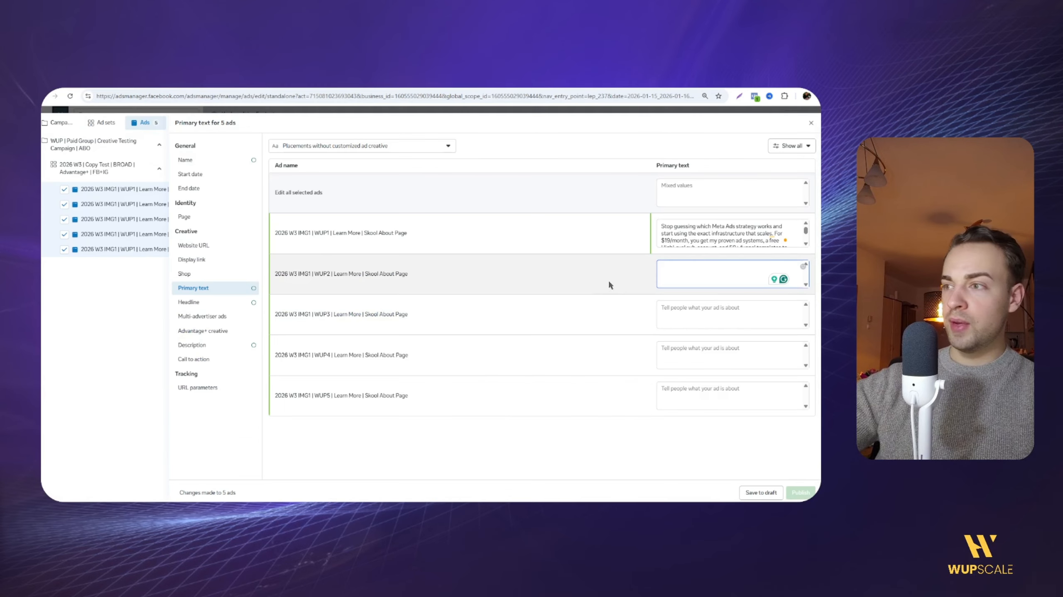
{"action": "key", "text": "ctrl+v"}
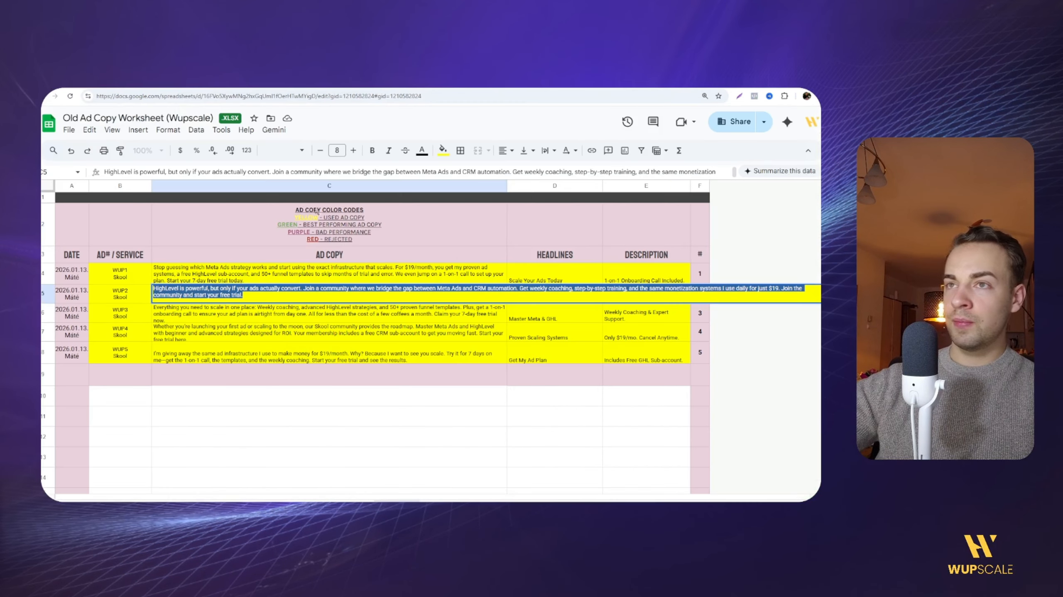
Step: Fill the primary text of the WUP3, WUP4 and WUP5 ads with their worksheet copy and save the bulk edits to draft
{"action": "key", "text": "Return"}
{"action": "key", "text": "Return"}
{"action": "key", "text": "ctrl+a"}
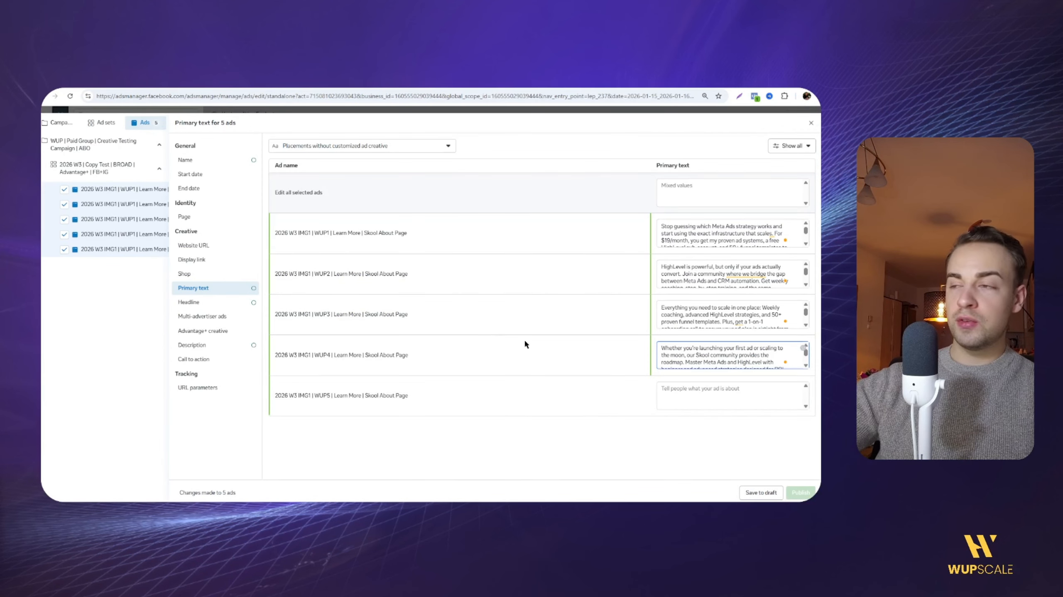
{"action": "left_click", "coordinate": [678, 387]}
{"action": "type", "text": "I'm giving away the same ad infrastructure I use to make money for $19/month. Why? Because I want to see you scale. Try it for 7 days on me—get the 1-on-1 call, the templates, and the weekly coaching. Start your free trial and see the results."}
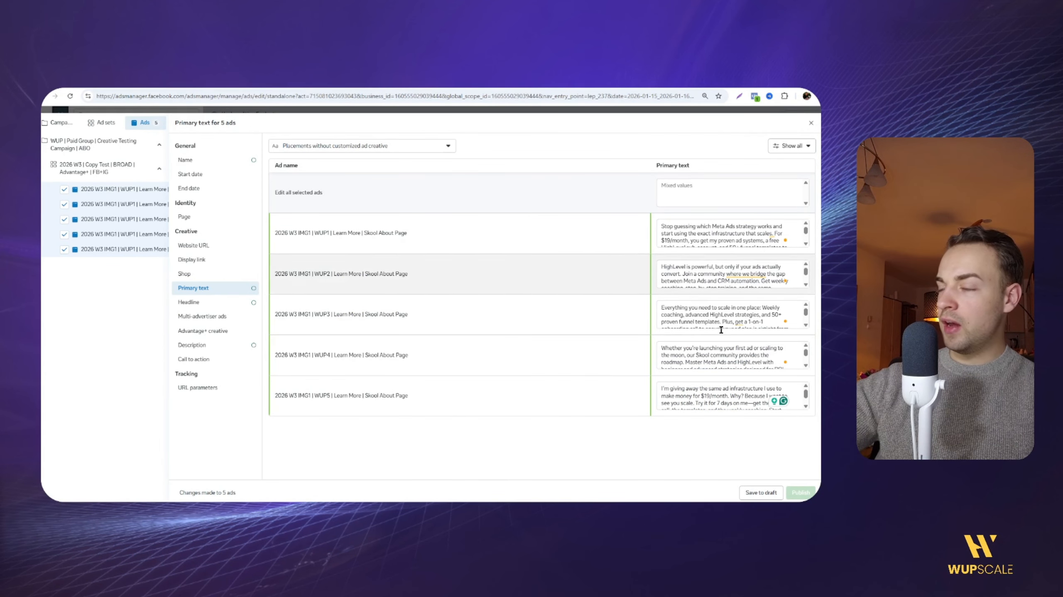
{"action": "left_click", "coordinate": [760, 493]}
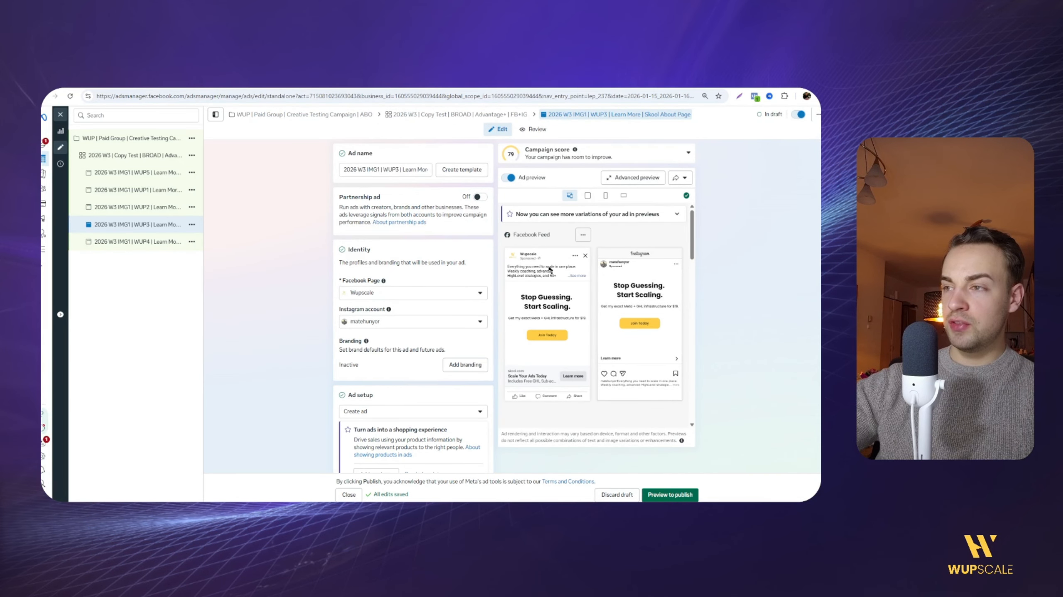
Step: Open the WUP1 ad to check its preview and proceed to publish the draft campaign
{"action": "left_click", "coordinate": [116, 193]}
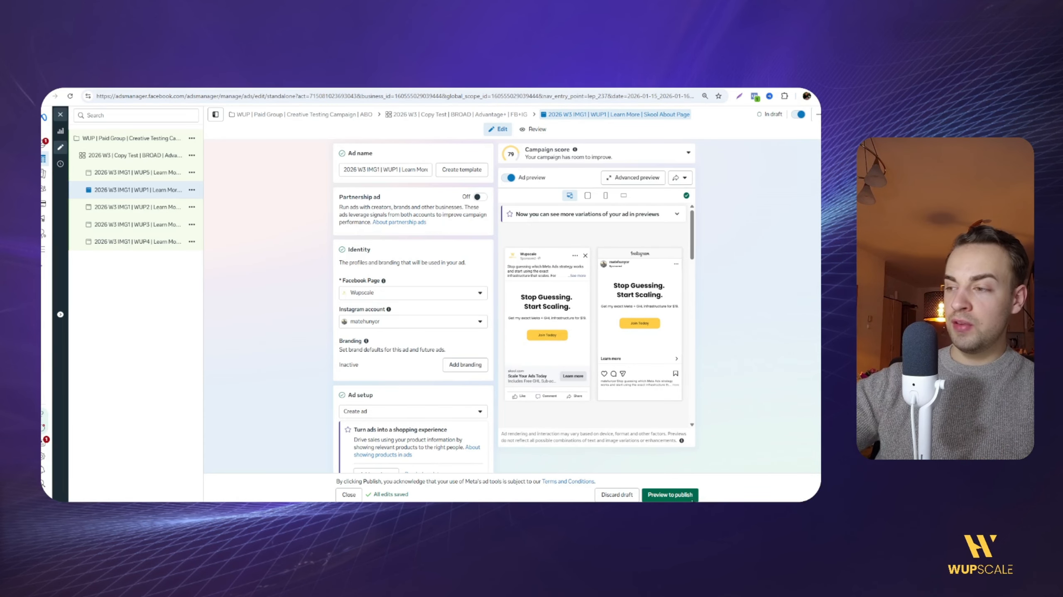
{"action": "left_click", "coordinate": [691, 499]}
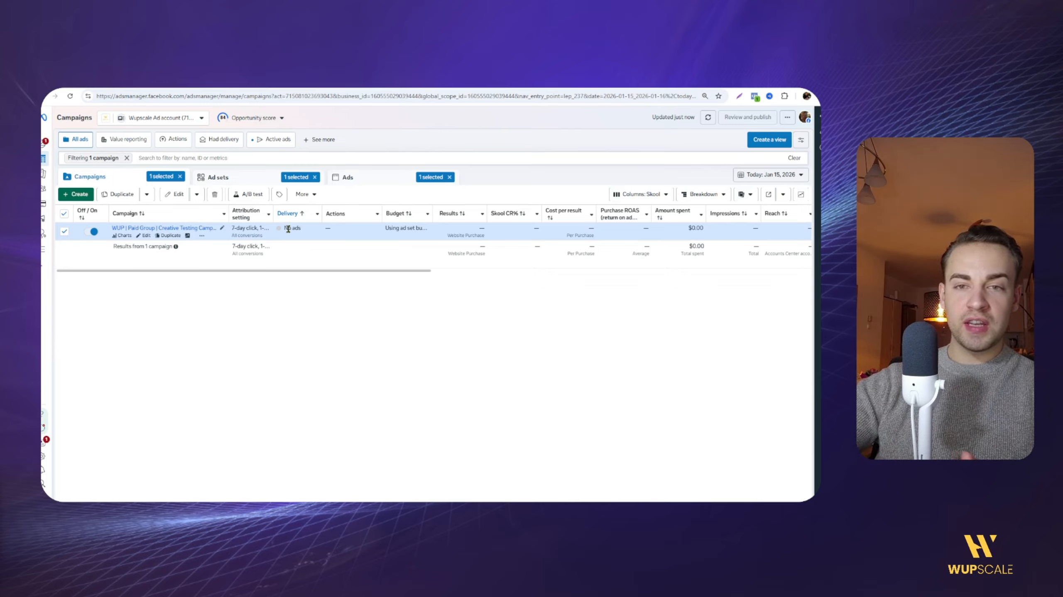
Step: Widen the campaign name column and look through the ad sets and ads levels before returning to the campaigns
{"action": "left_click_drag", "start_coordinate": [229, 213], "coordinate": [278, 213]}
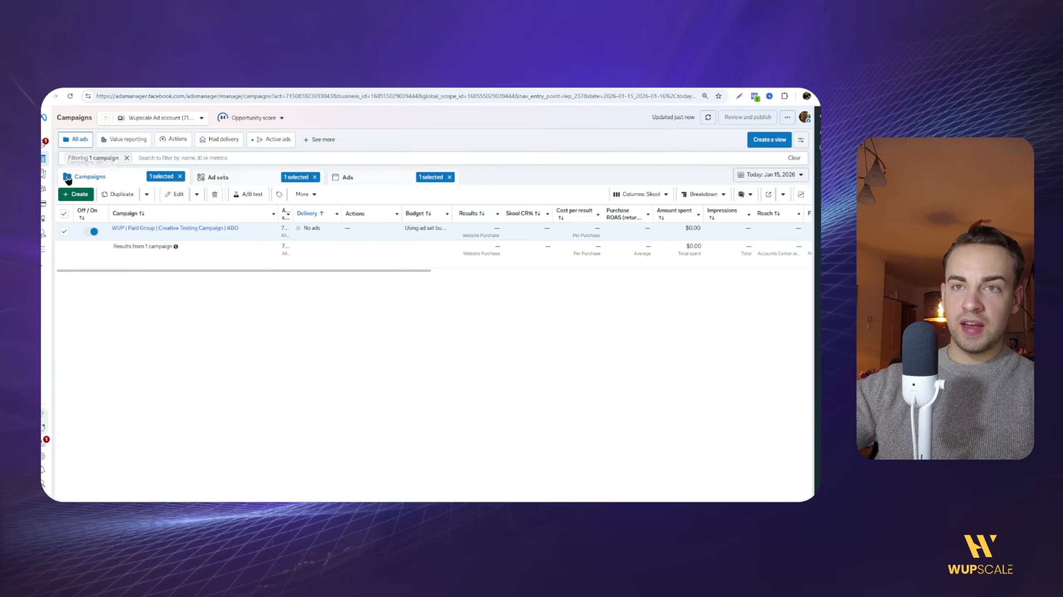
{"action": "left_click", "coordinate": [239, 178]}
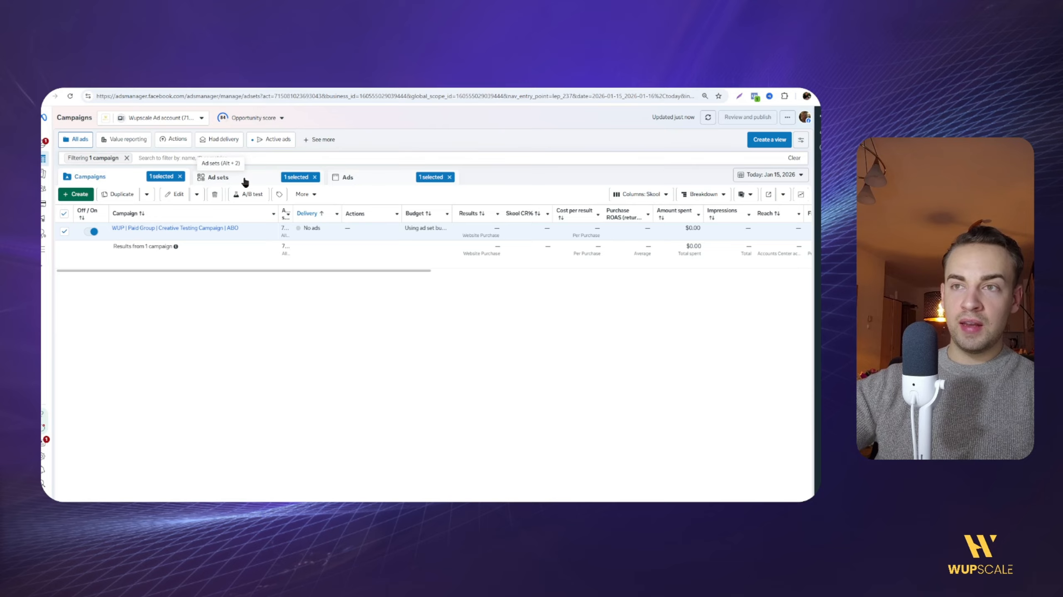
{"action": "left_click", "coordinate": [378, 182]}
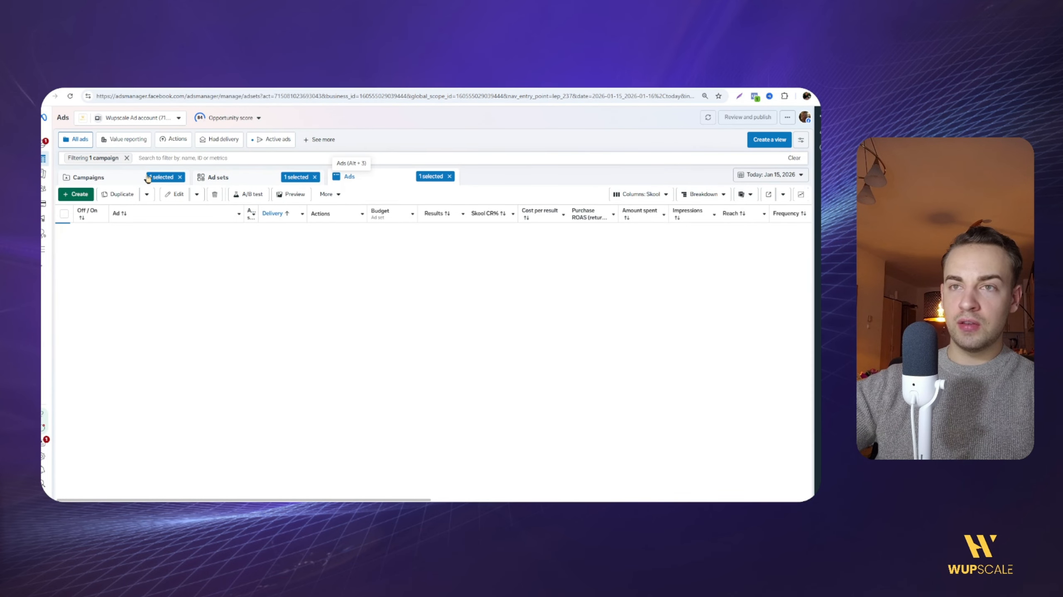
{"action": "left_click", "coordinate": [130, 178]}
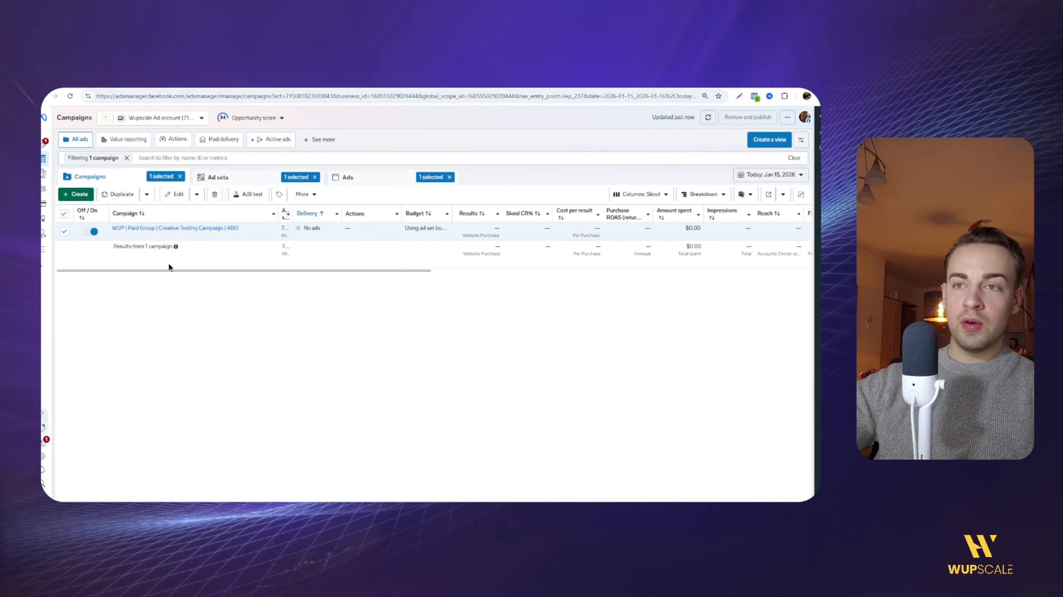
Step: Open the creative testing campaign and its ad set down to the five ads, and widen the ad name column
{"action": "left_click", "coordinate": [132, 228]}
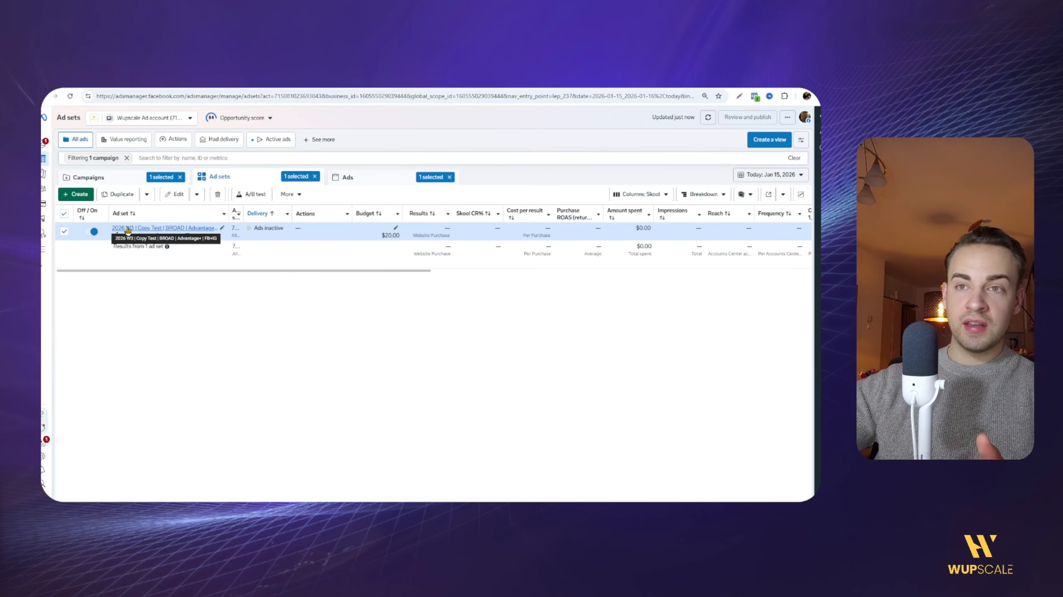
{"action": "left_click", "coordinate": [127, 228]}
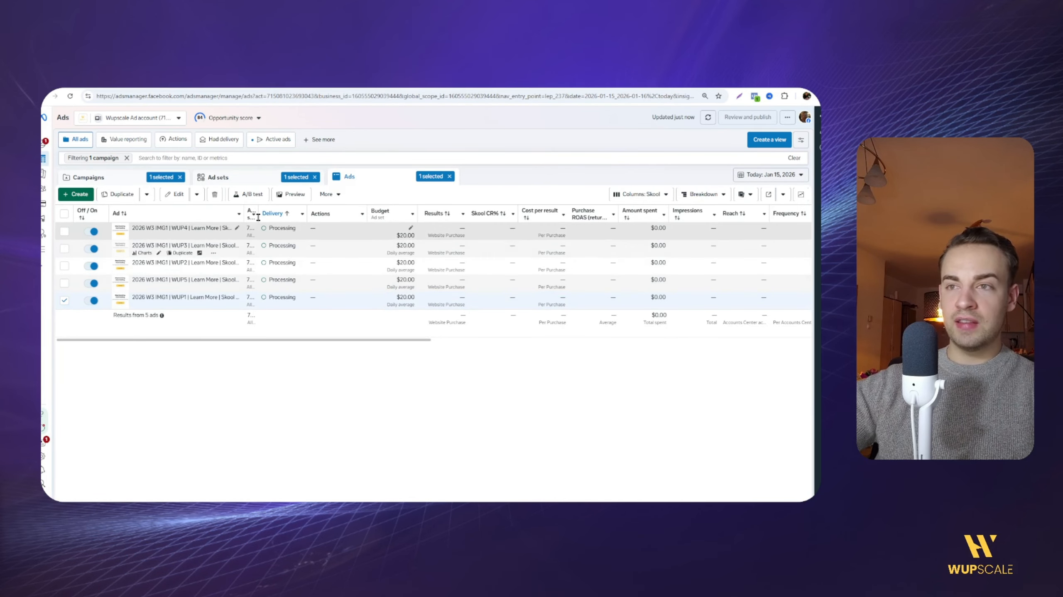
{"action": "left_click_drag", "start_coordinate": [244, 213], "coordinate": [274, 215]}
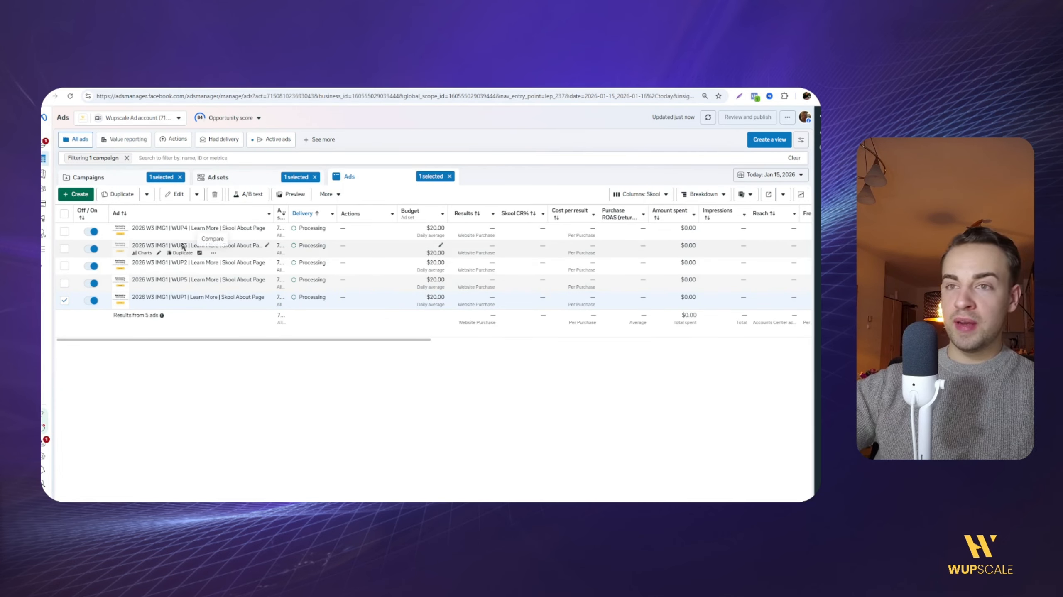
{"action": "left_click", "coordinate": [142, 248]}
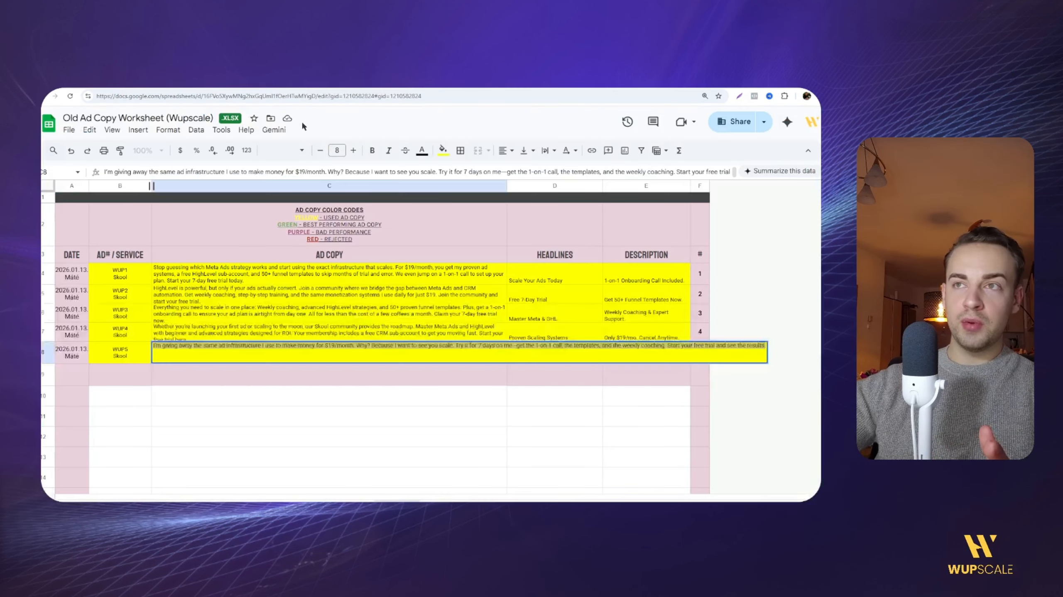
Step: Switch to the ad copy worksheet in Google Sheets and fill the WUP3 label and ad copy cells with green to mark best-performing copy
{"action": "left_click", "coordinate": [168, 295]}
{"action": "left_click", "coordinate": [132, 314]}
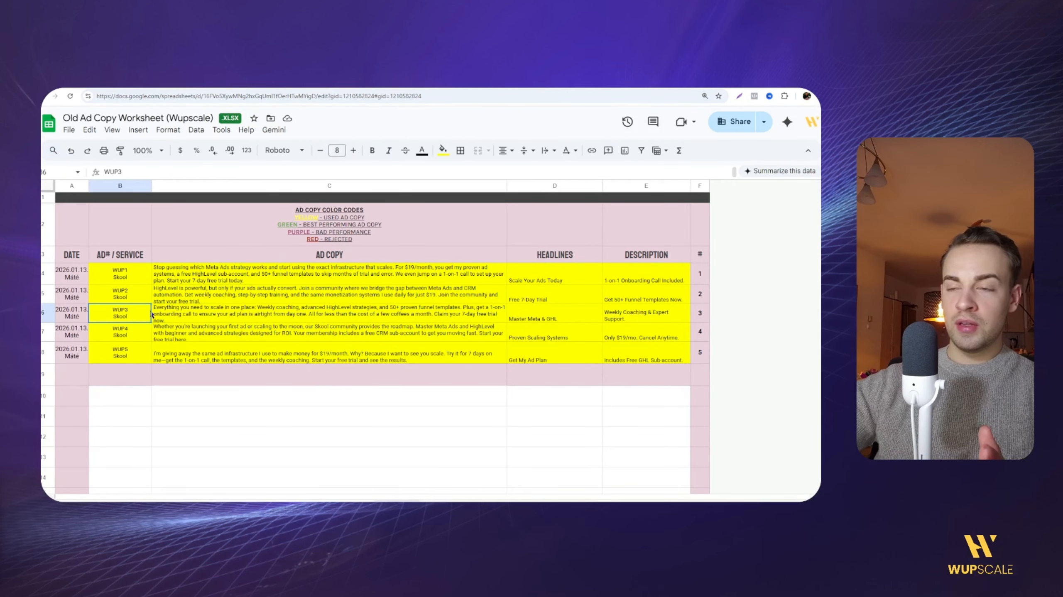
{"action": "left_click_drag", "start_coordinate": [152, 315], "coordinate": [493, 313]}
{"action": "left_click", "coordinate": [443, 151]}
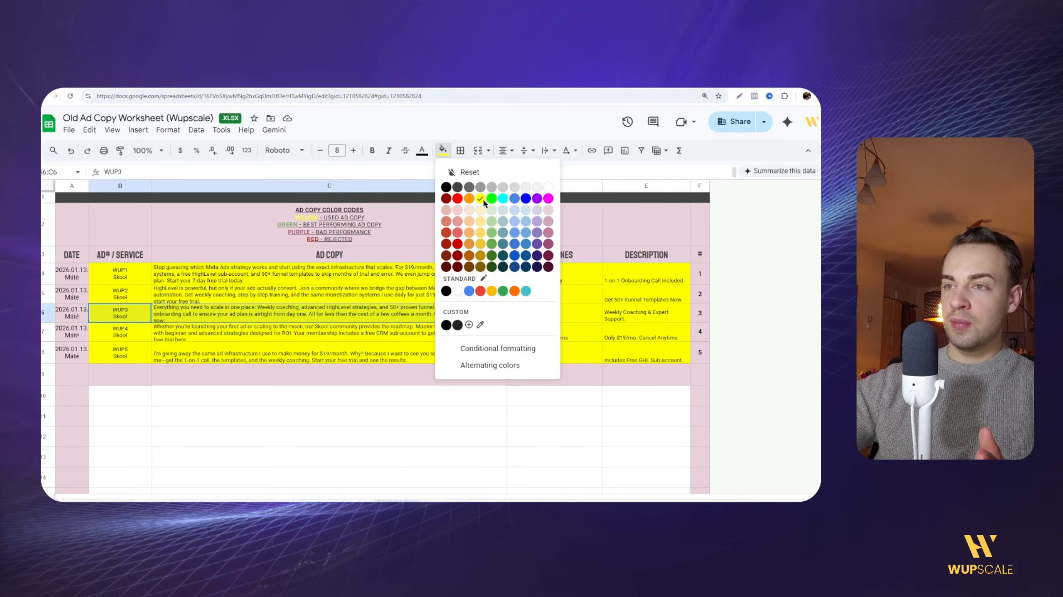
{"action": "left_click", "coordinate": [488, 200]}
{"action": "left_click", "coordinate": [286, 271]}
{"action": "left_click", "coordinate": [188, 314]}
{"action": "left_click", "coordinate": [131, 315]}
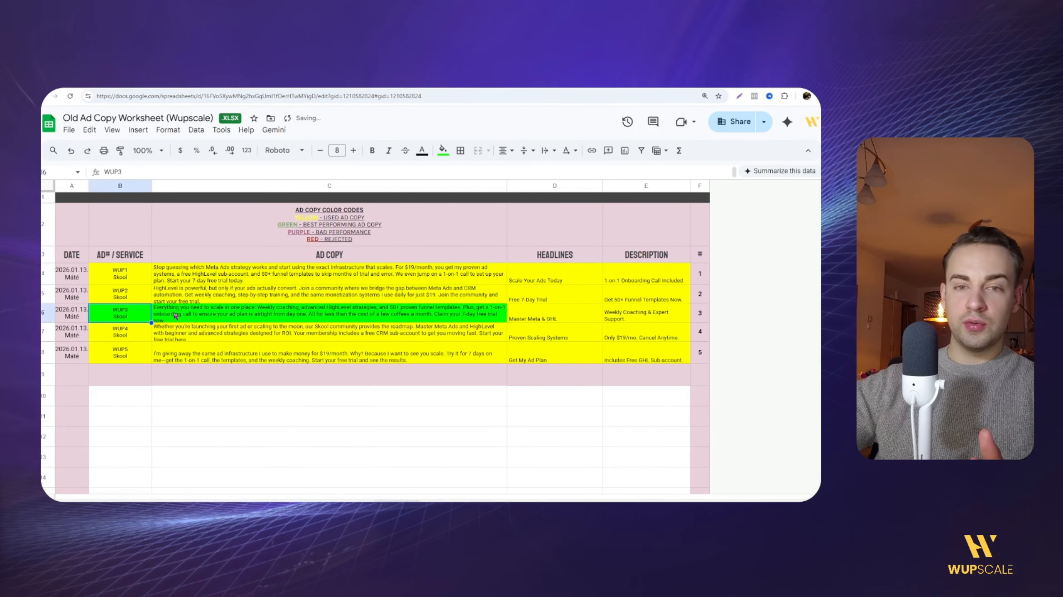
{"action": "left_click", "coordinate": [184, 318]}
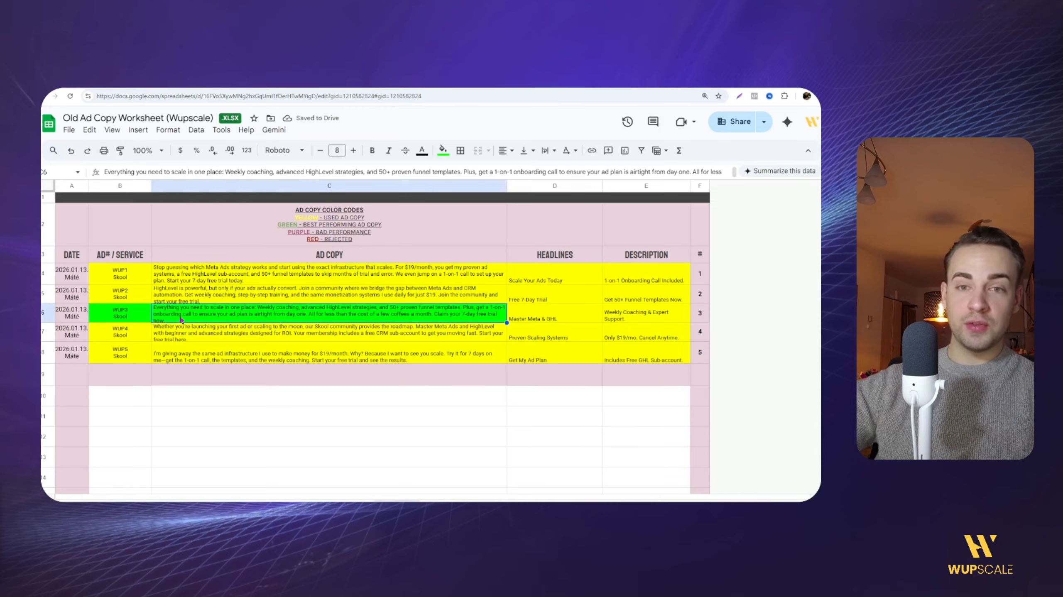
{"action": "left_click", "coordinate": [133, 316]}
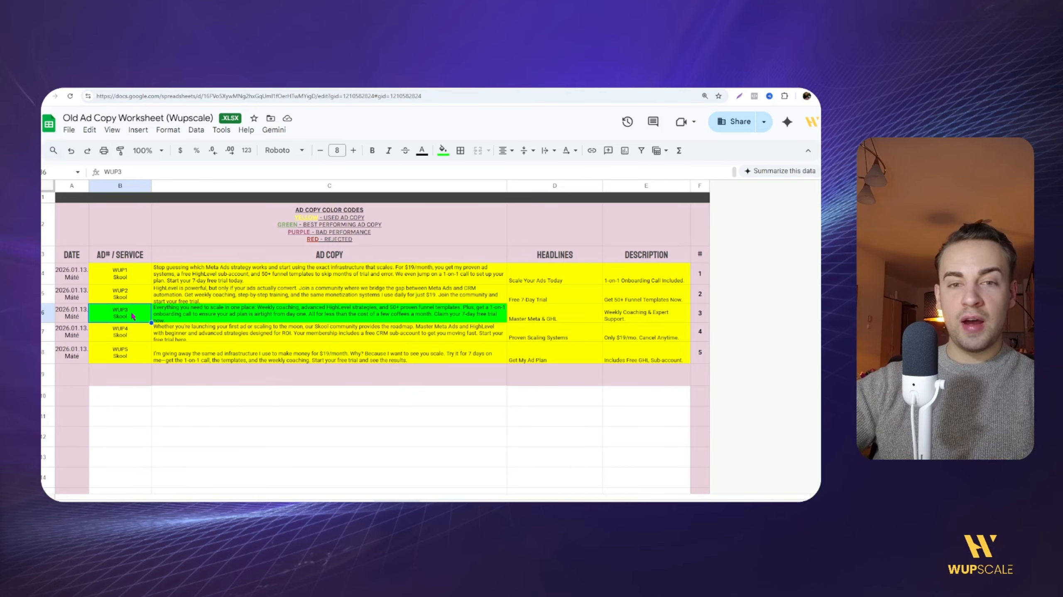